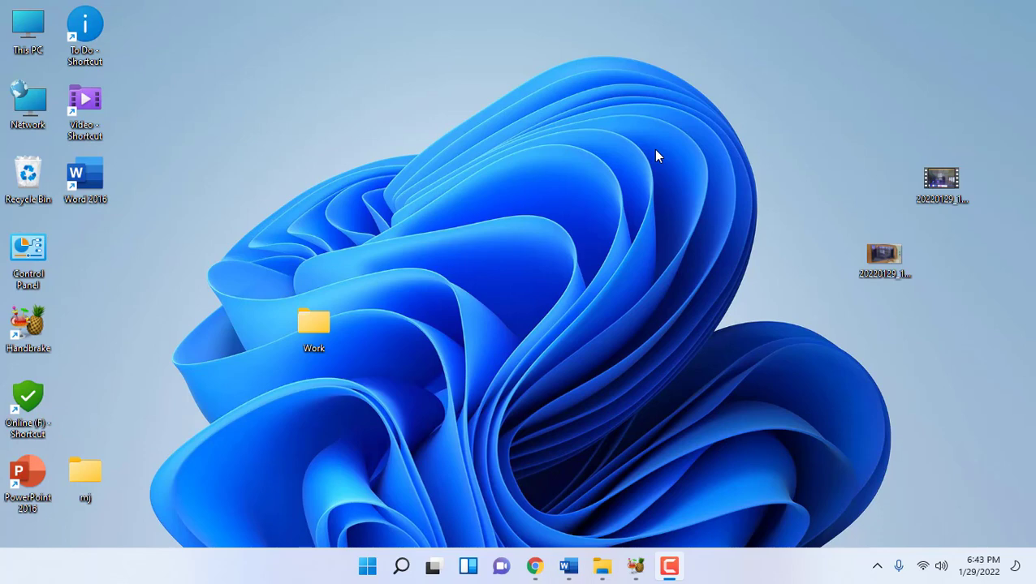
Step: Open Apps & features from the Win+X quick-link menu, then close it
key("super+x")
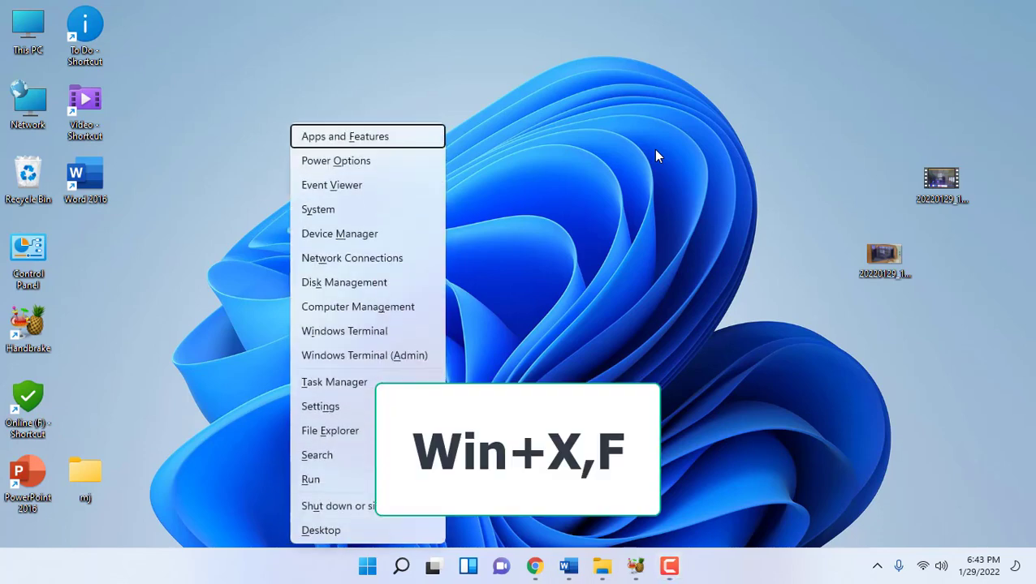
key("f")
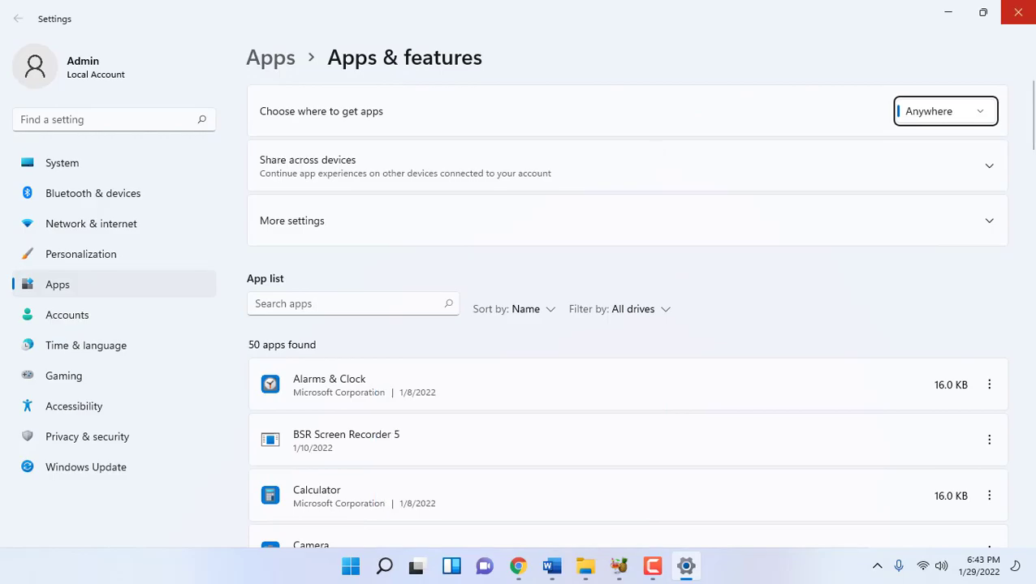
left_click(1018, 12)
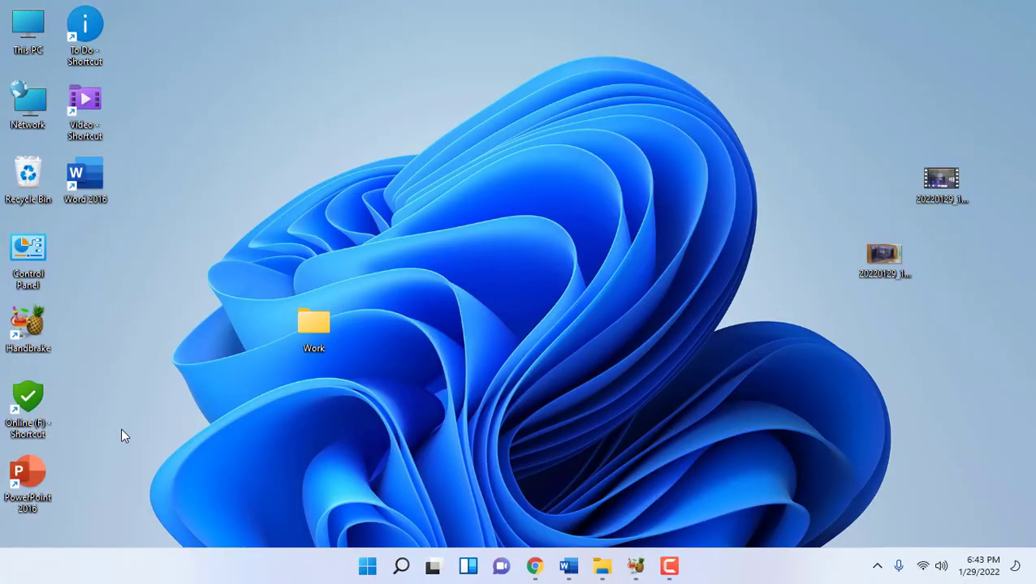
Step: Create a new desktop folder, rename it to 'mj', and deselect it
key("ctrl+shift+n")
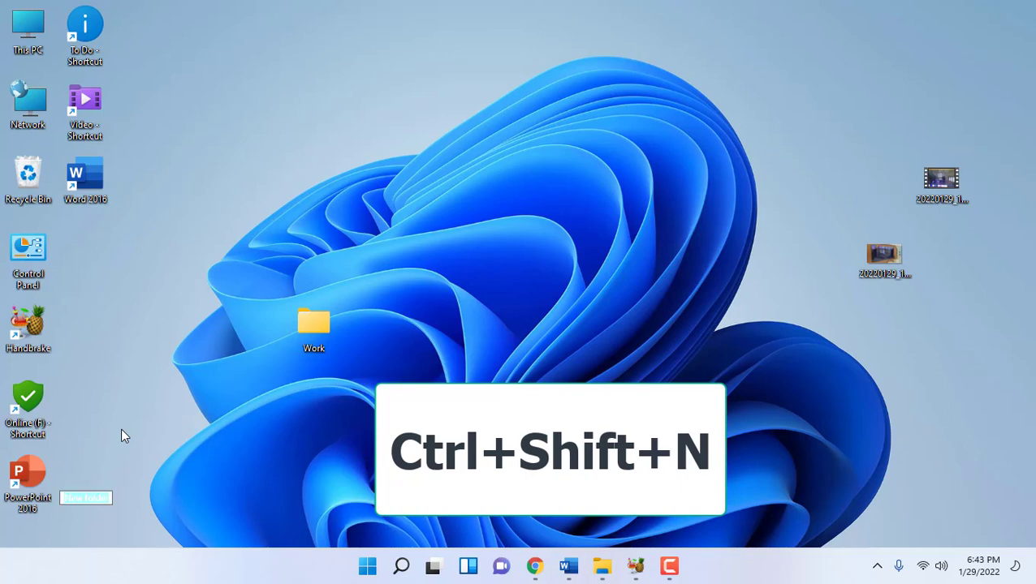
key("Return")
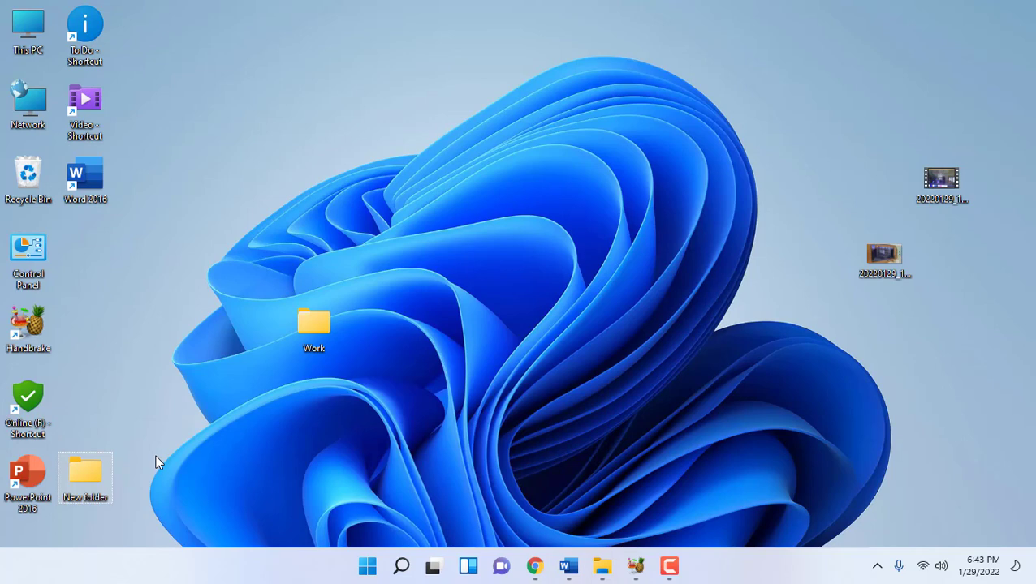
key("F2")
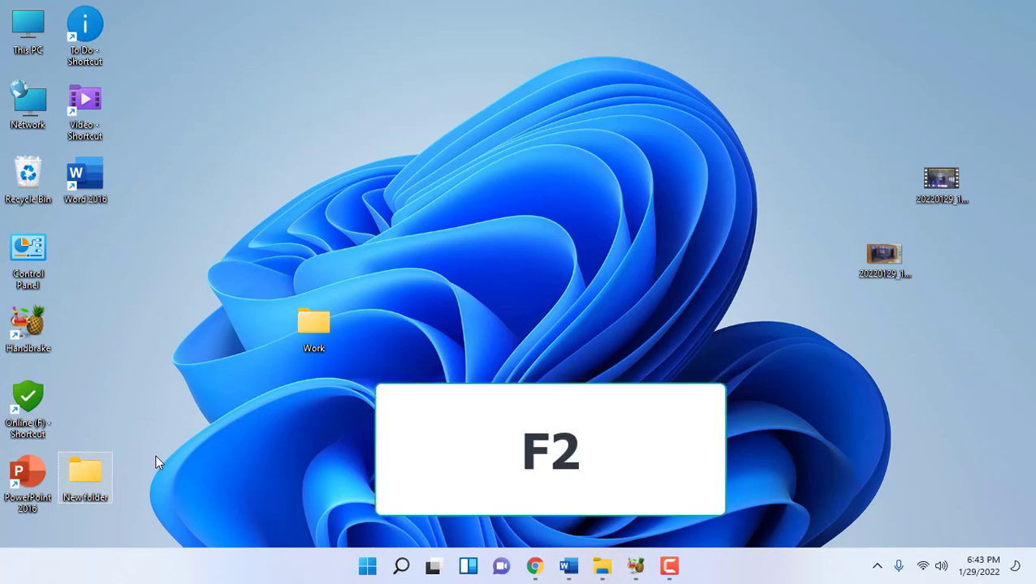
type("mj")
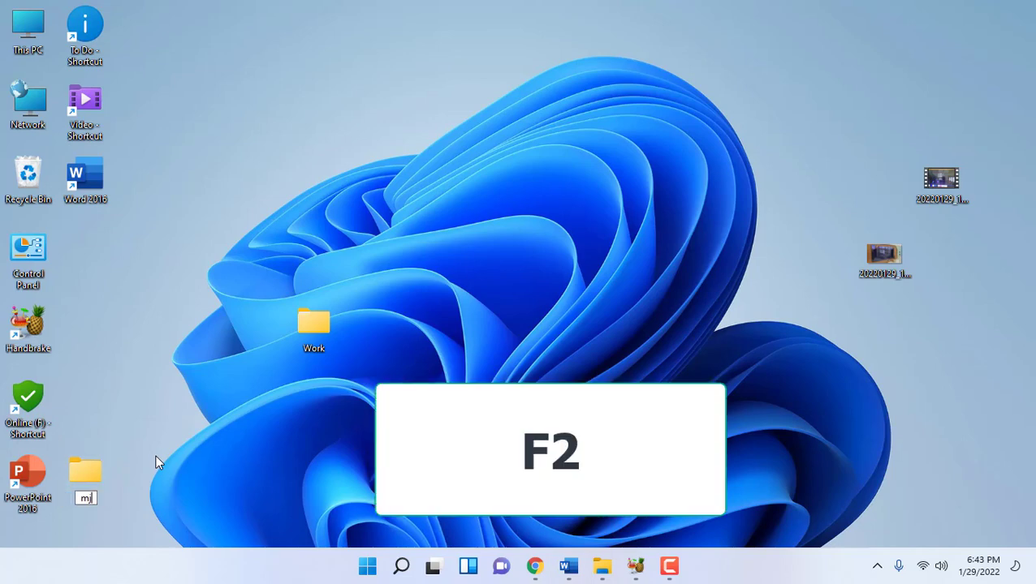
key("Return")
left_click(474, 168)
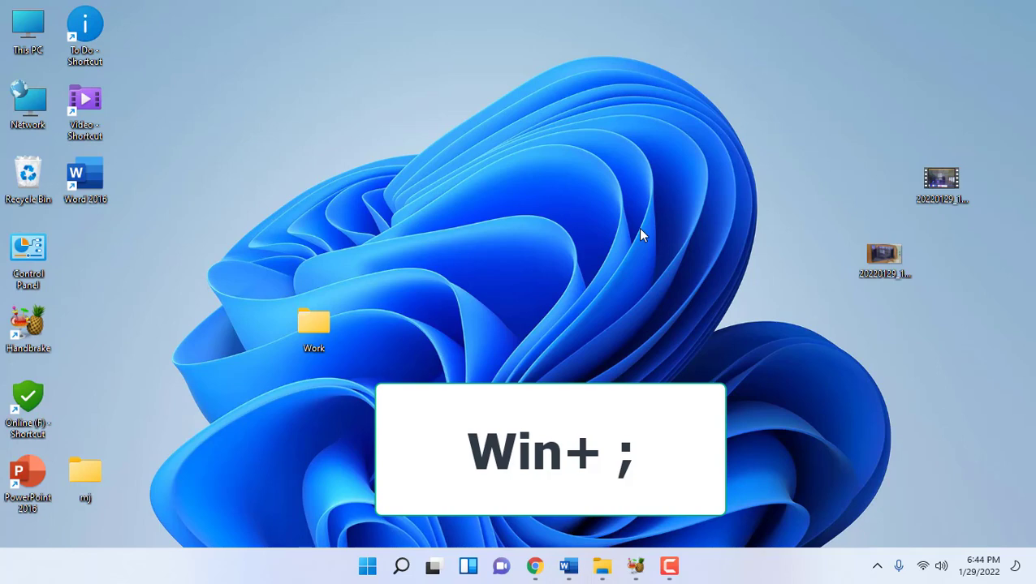
Step: Open and dismiss the emoji panel, then launch Chrome, Word, File Explorer and HandBrake
key("super+semicolon")
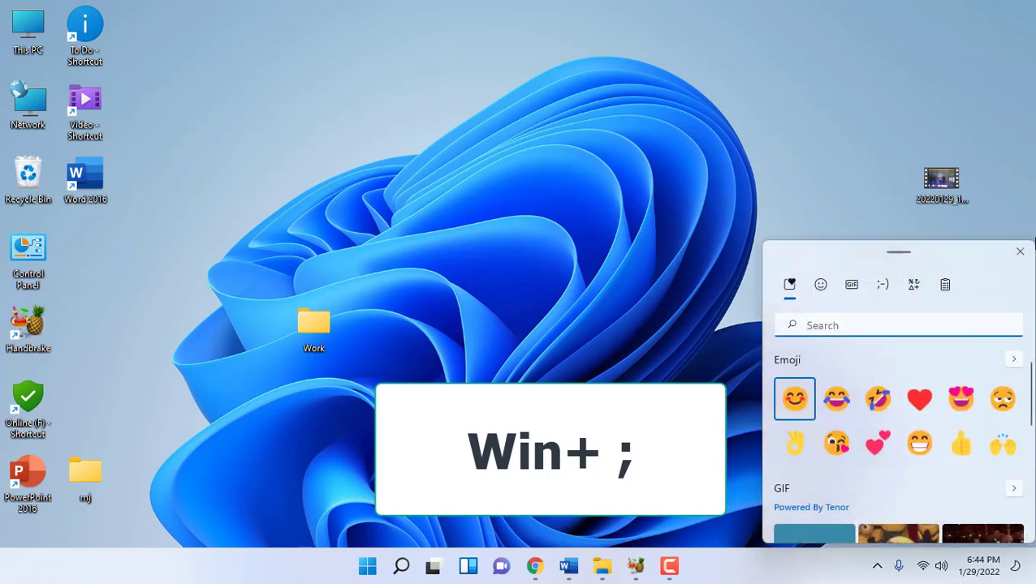
left_click(1019, 252)
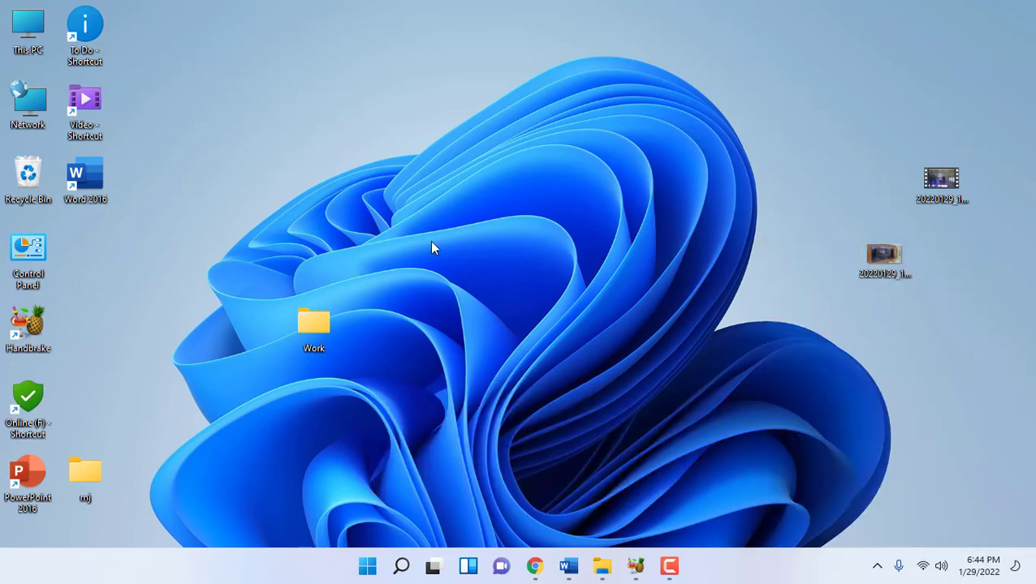
left_click(534, 566)
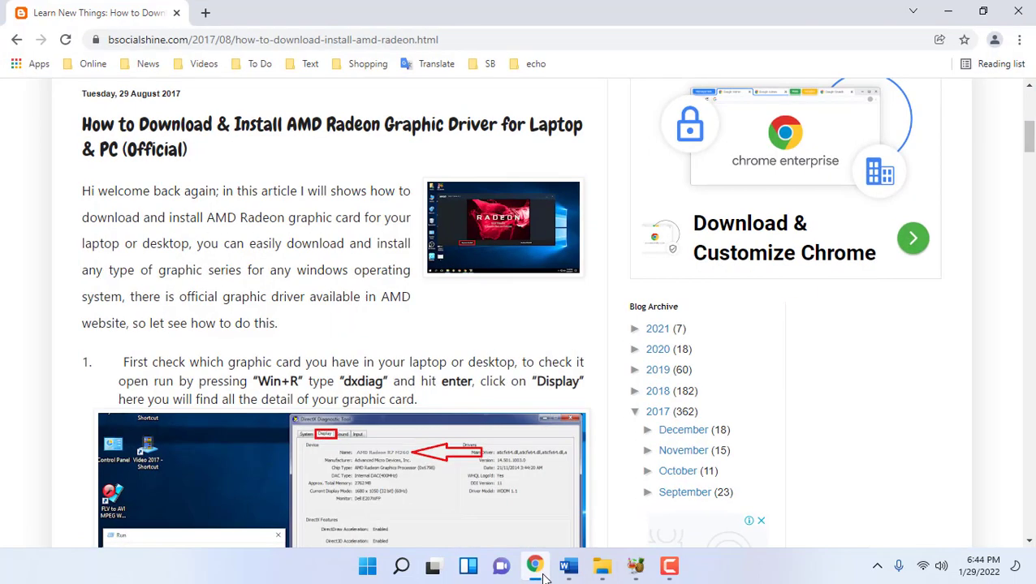
left_click(568, 566)
left_click(601, 569)
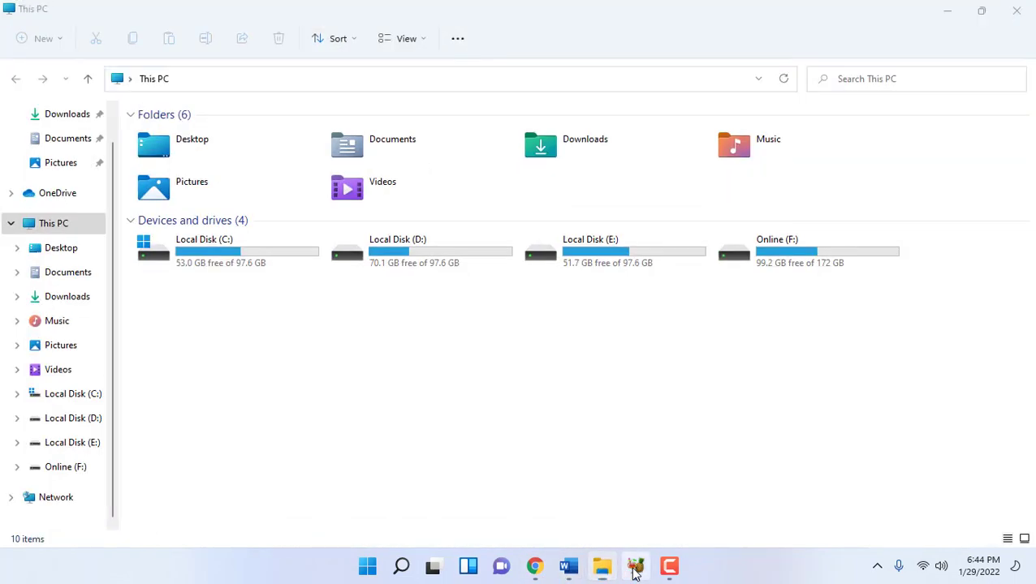
left_click(635, 566)
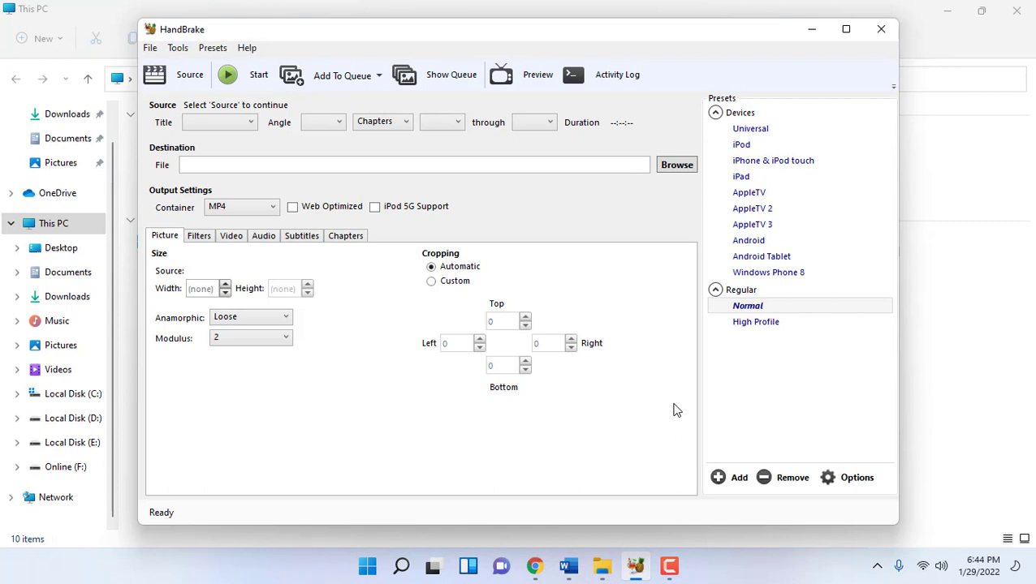
Step: Peek at the desktop with Win+comma, then toggle Win+D until all windows are minimized
key("super+comma")
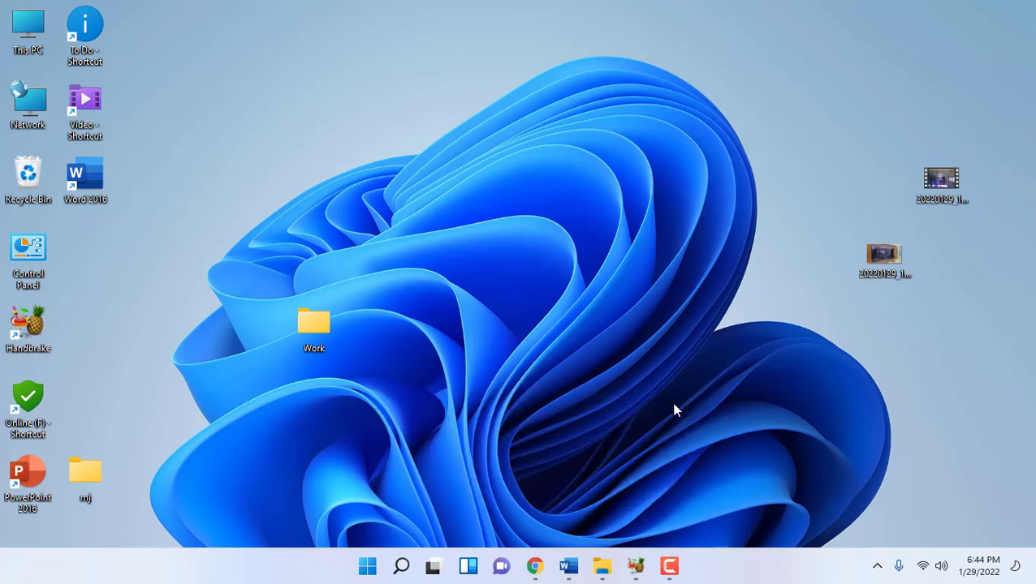
key("super+comma")
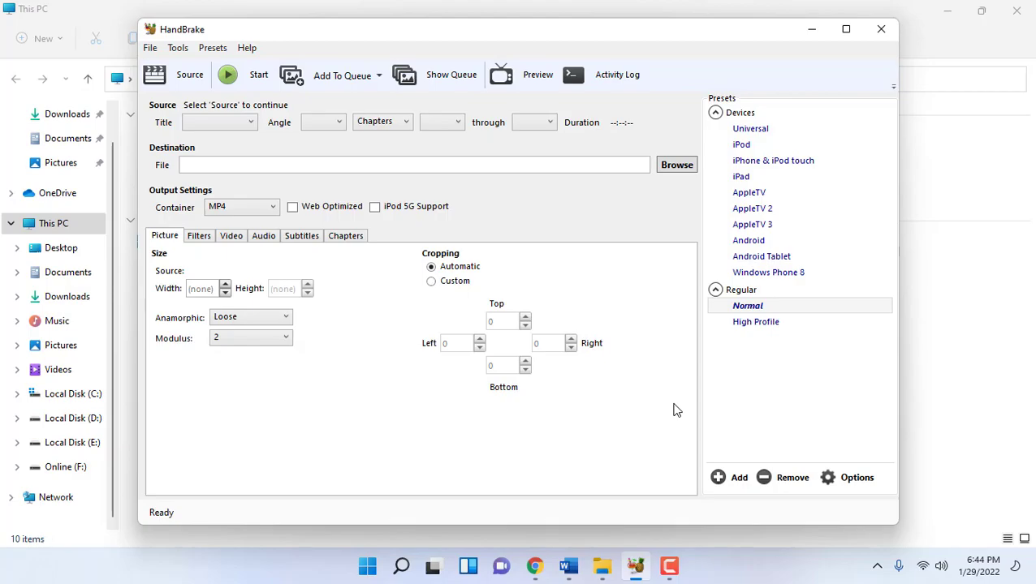
key("super+d")
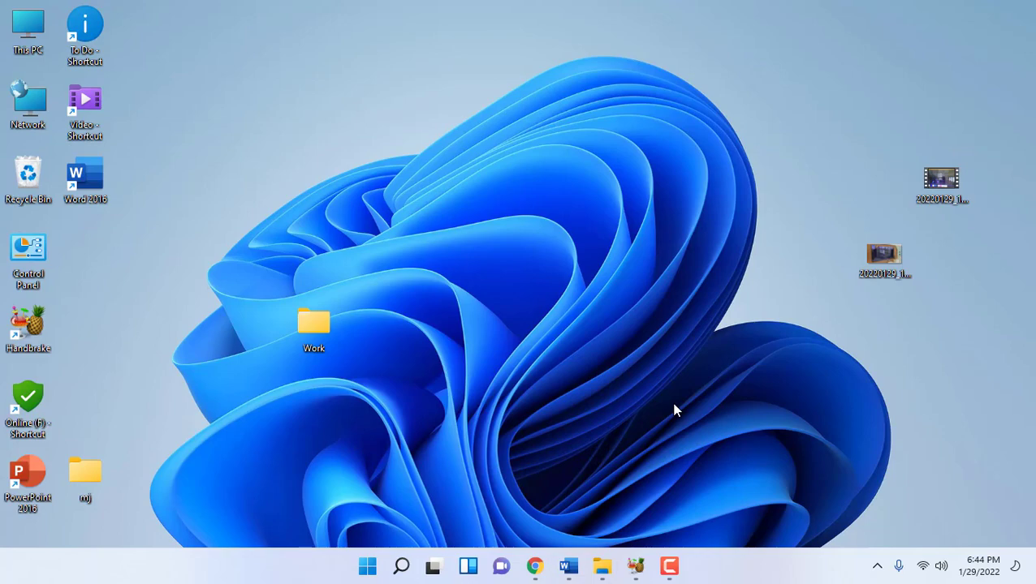
key("super+d")
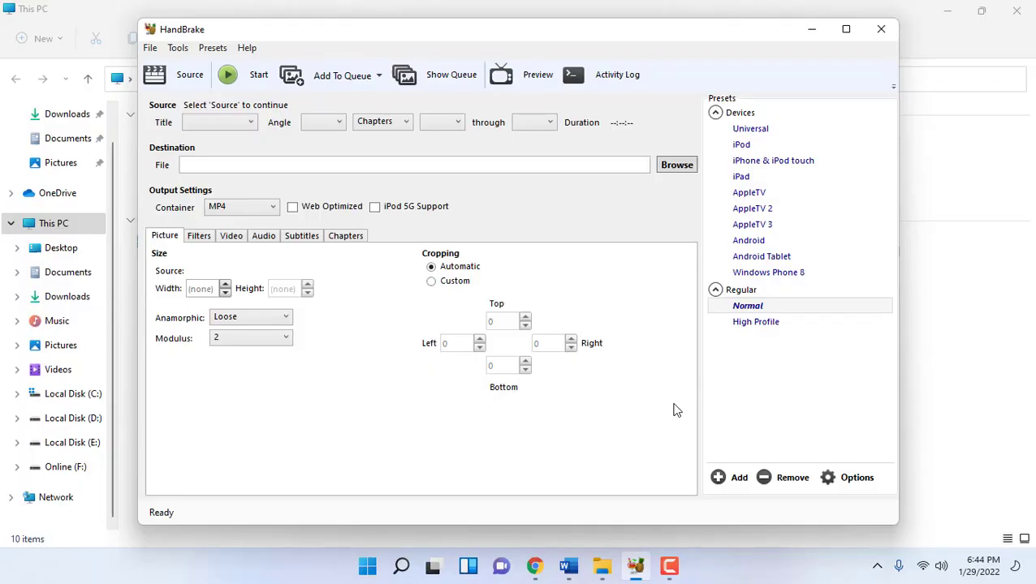
key("super+d")
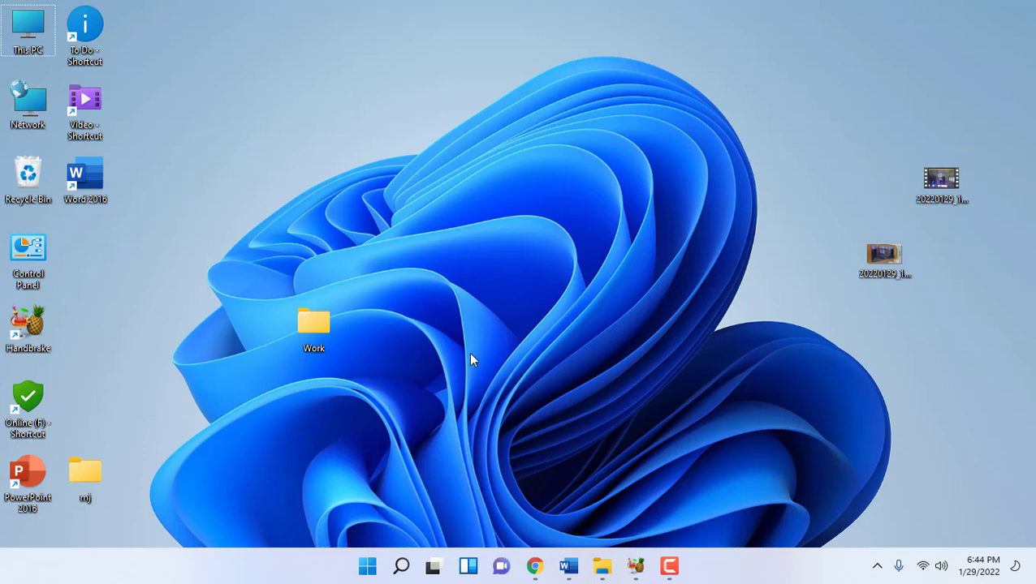
key("super+ctrl+o")
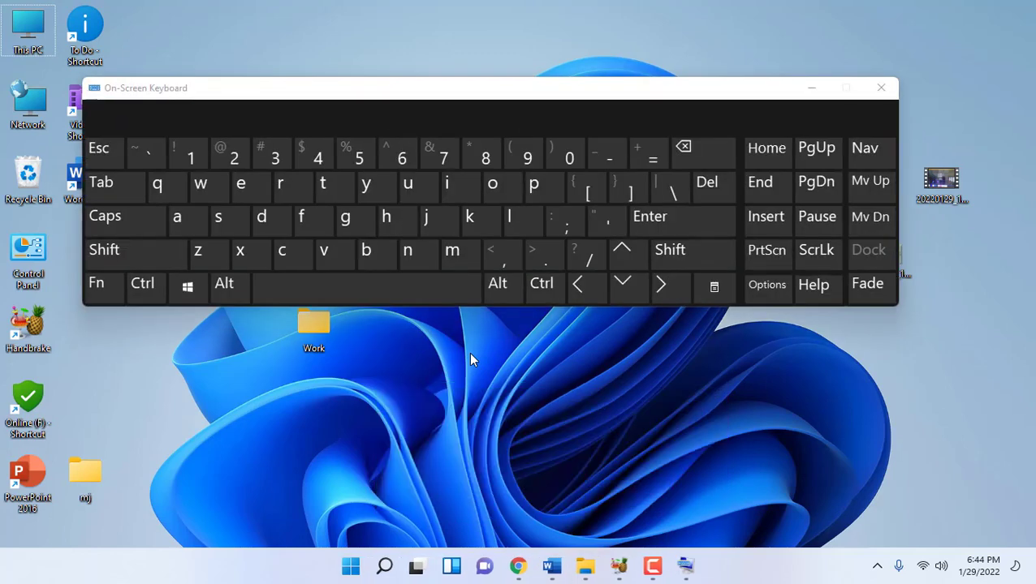
left_click(880, 87)
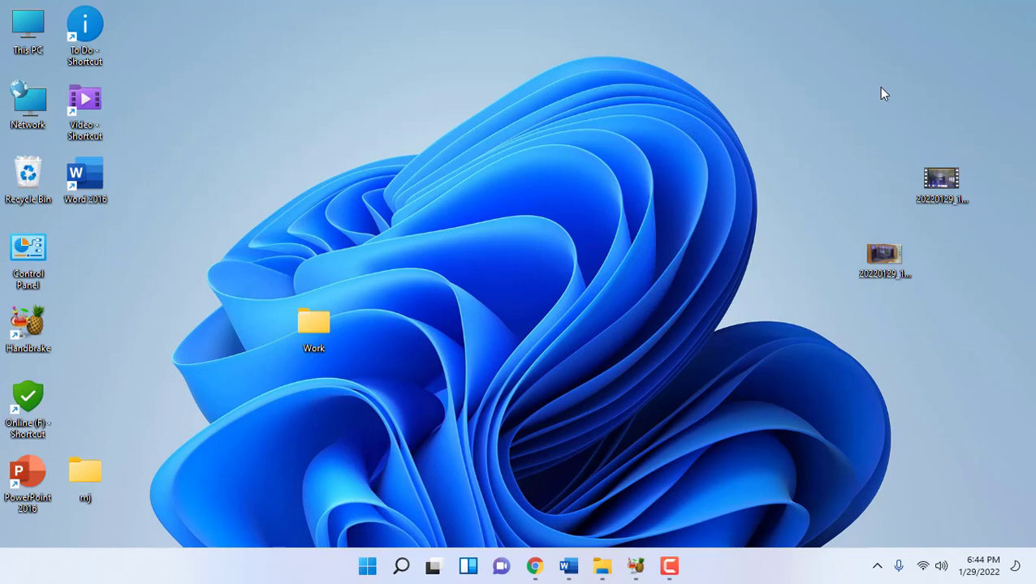
Step: Open and close Power settings, then the System About page, via the Win+X menu
key("super+x")
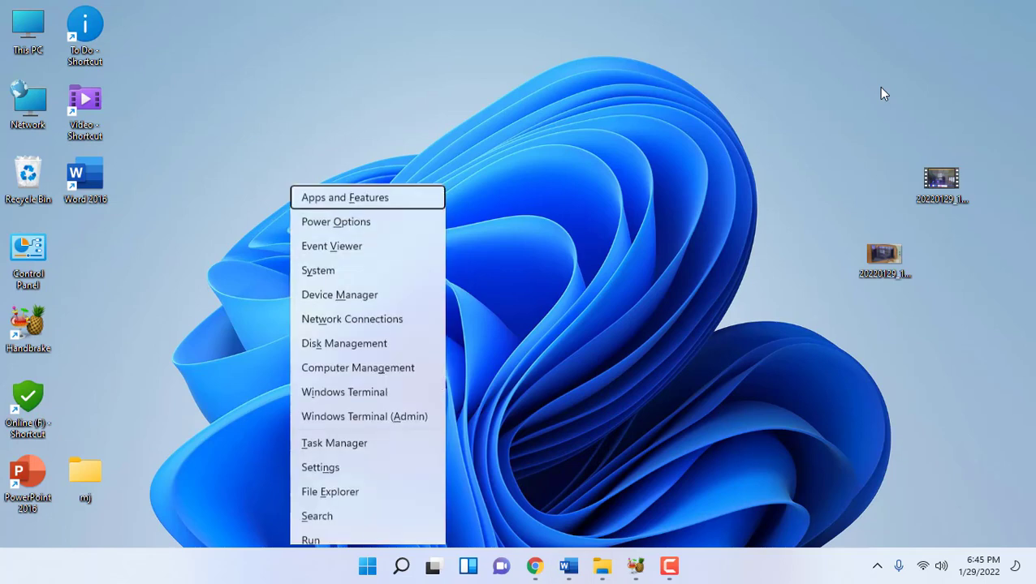
key("o")
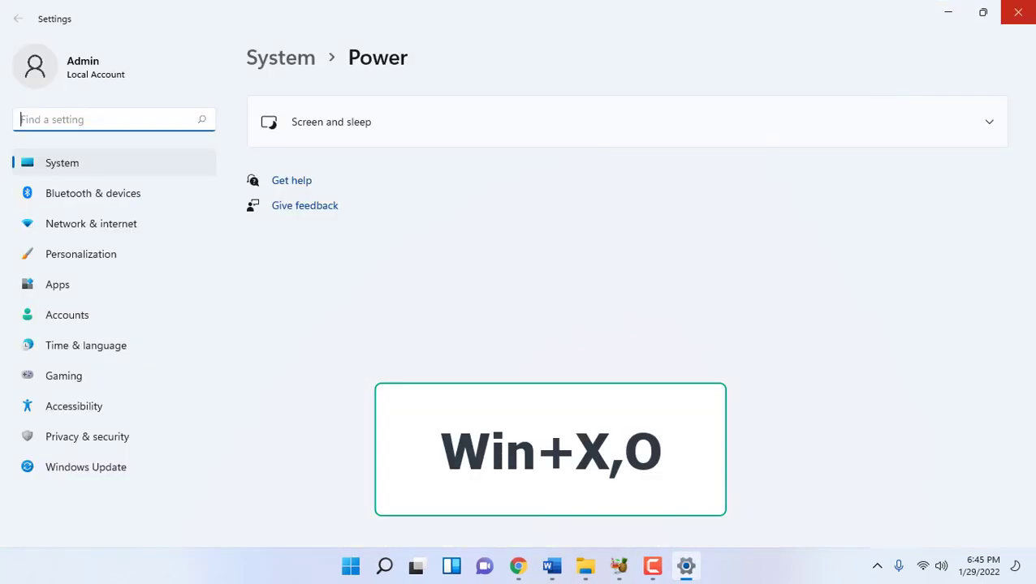
left_click(1017, 12)
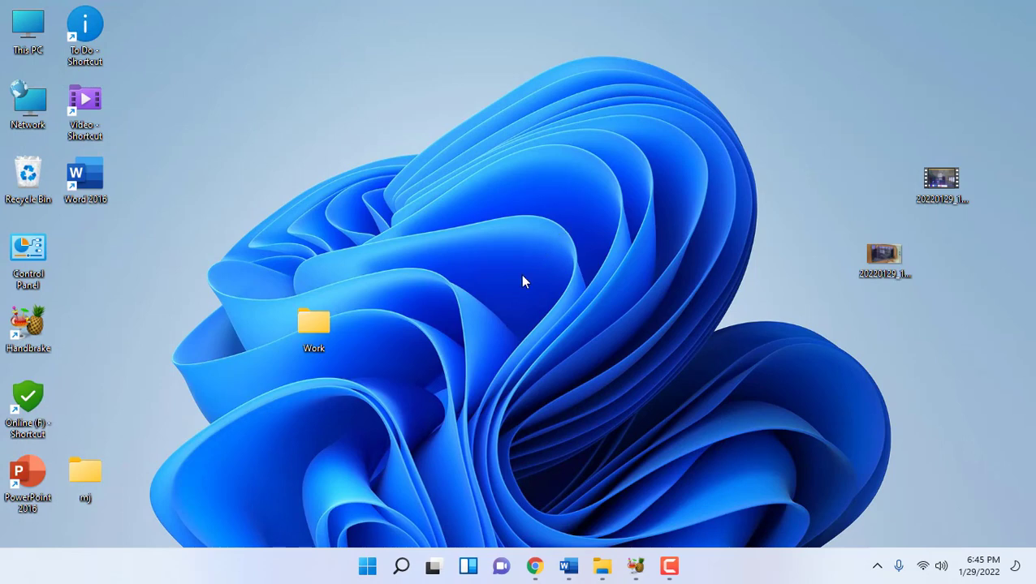
key("super+x")
key("y")
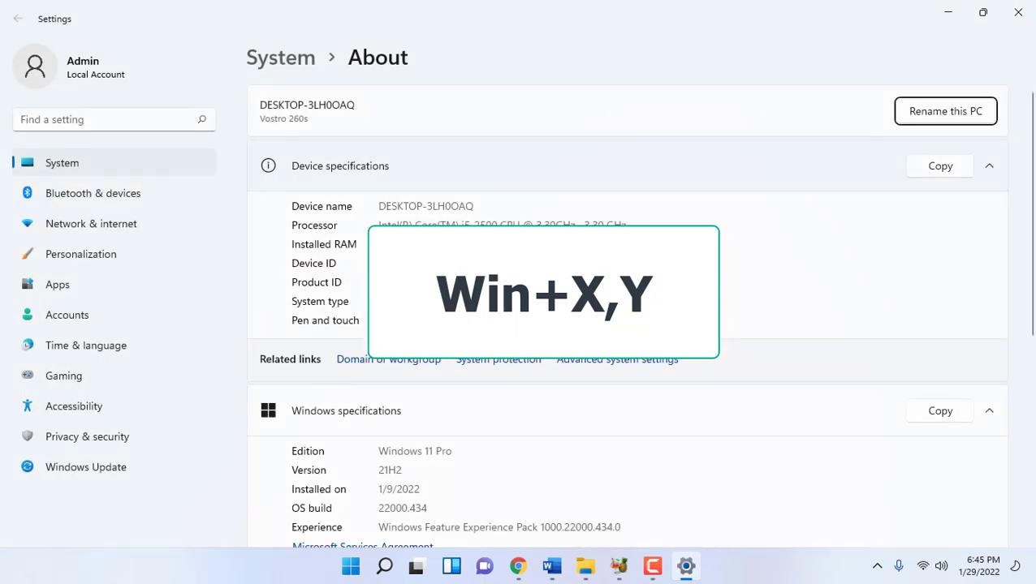
left_click(1018, 13)
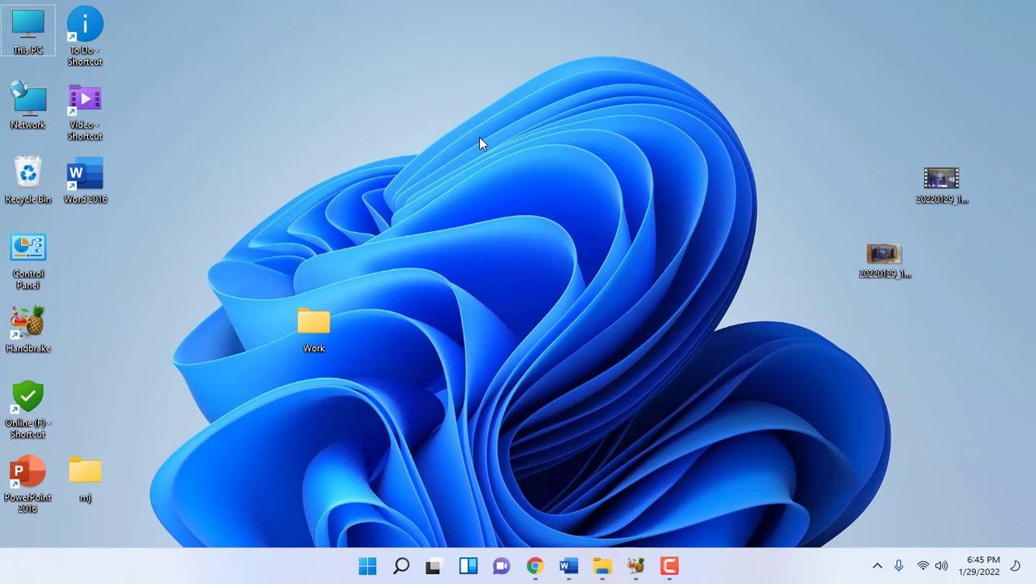
Step: Open and close Device Manager, then Network & internet settings, via the Win+X menu
key("super+x")
key("m")
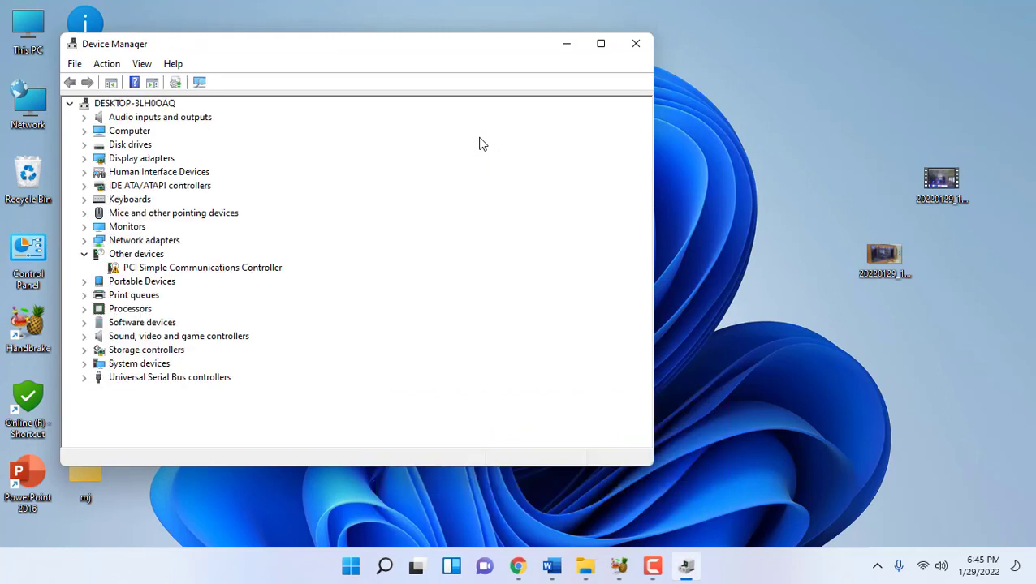
left_click(636, 43)
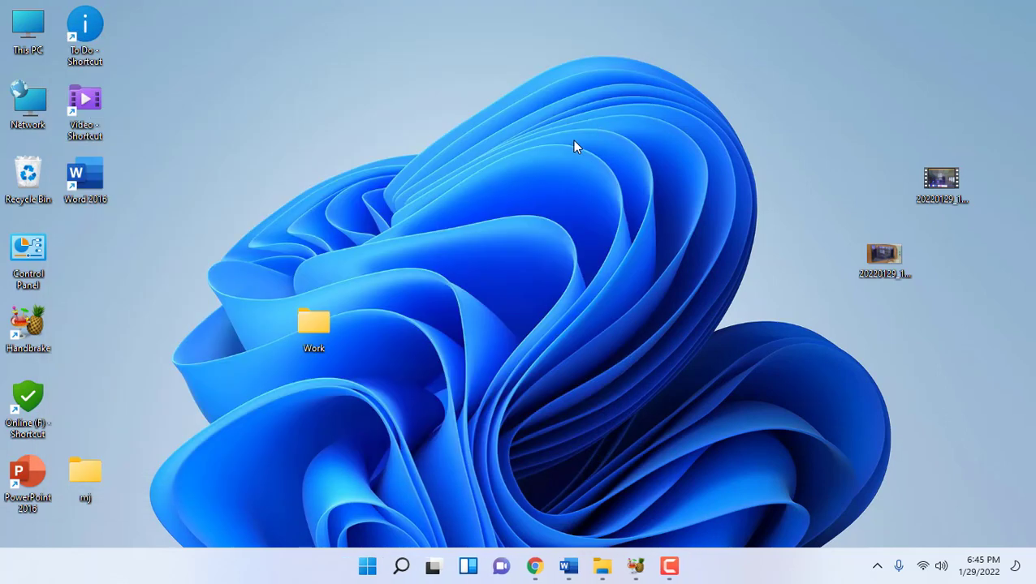
key("super+x")
key("w")
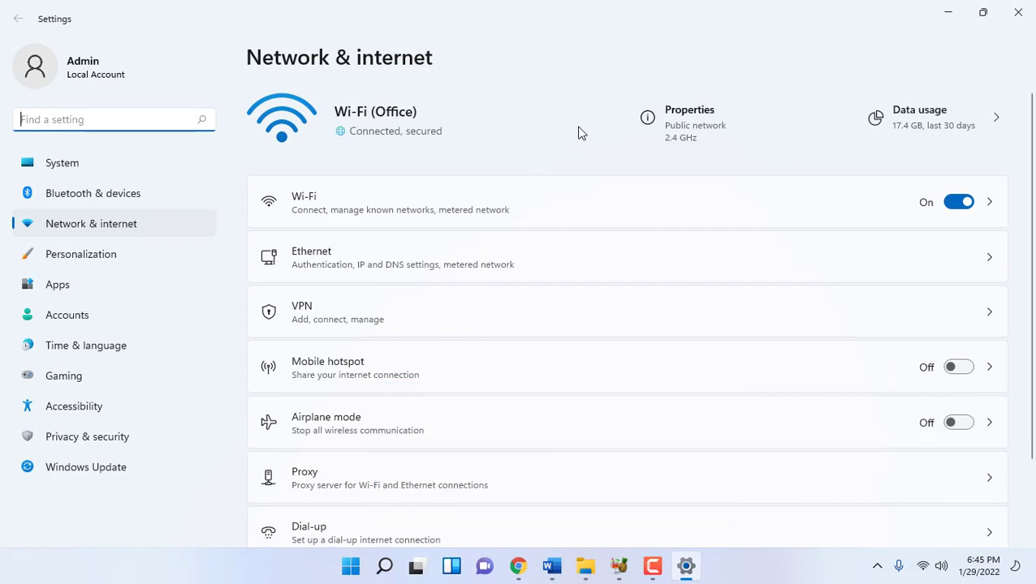
left_click(1019, 13)
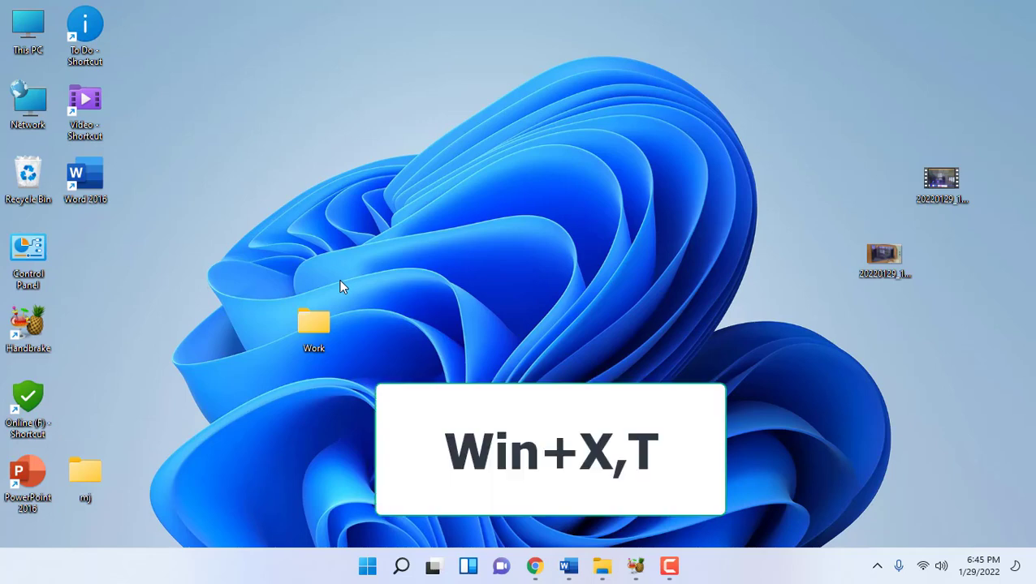
Step: Launch Task Manager from the Win+X menu and close it
key("super+x")
key("t")
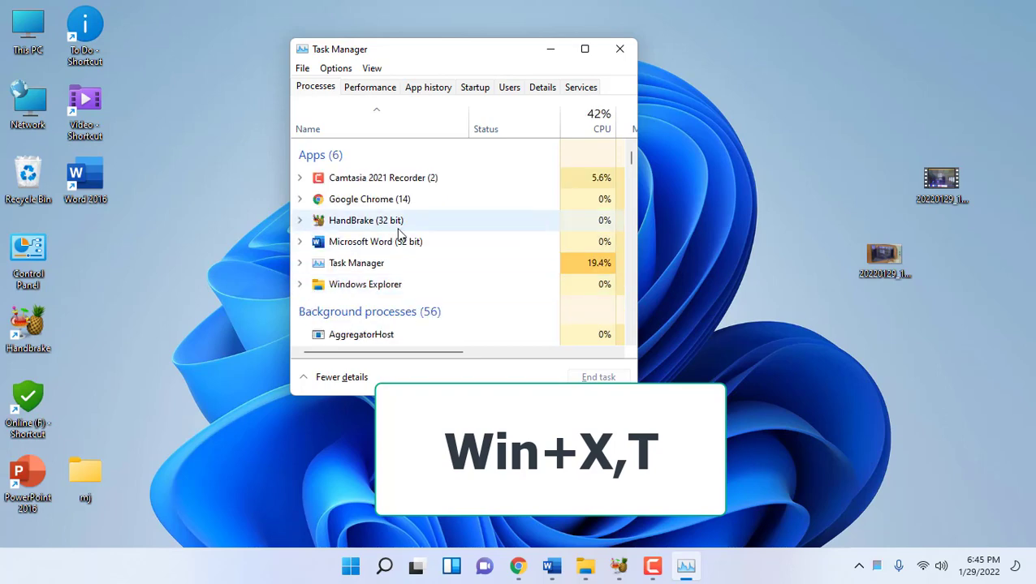
left_click(626, 54)
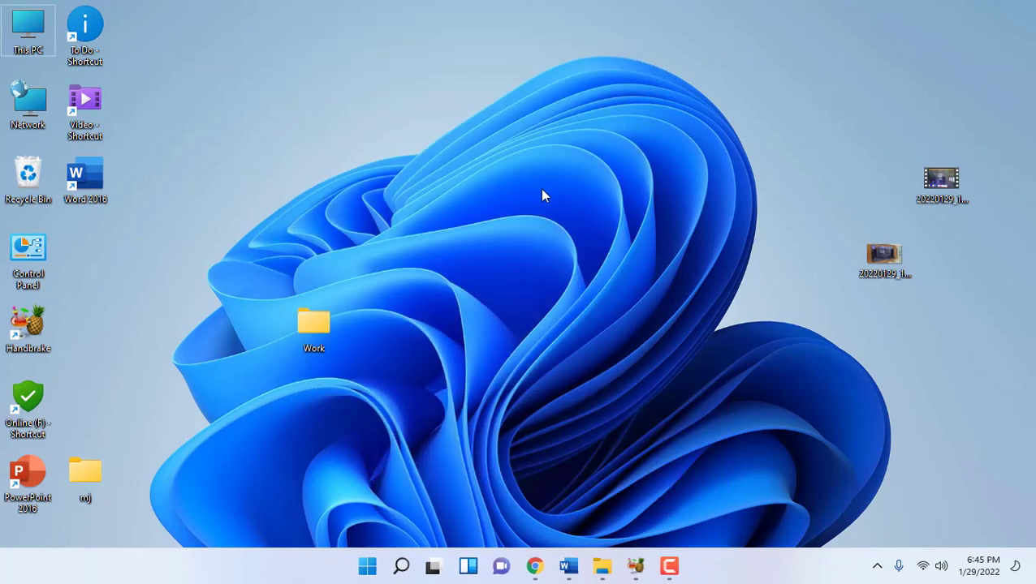
key("super+i")
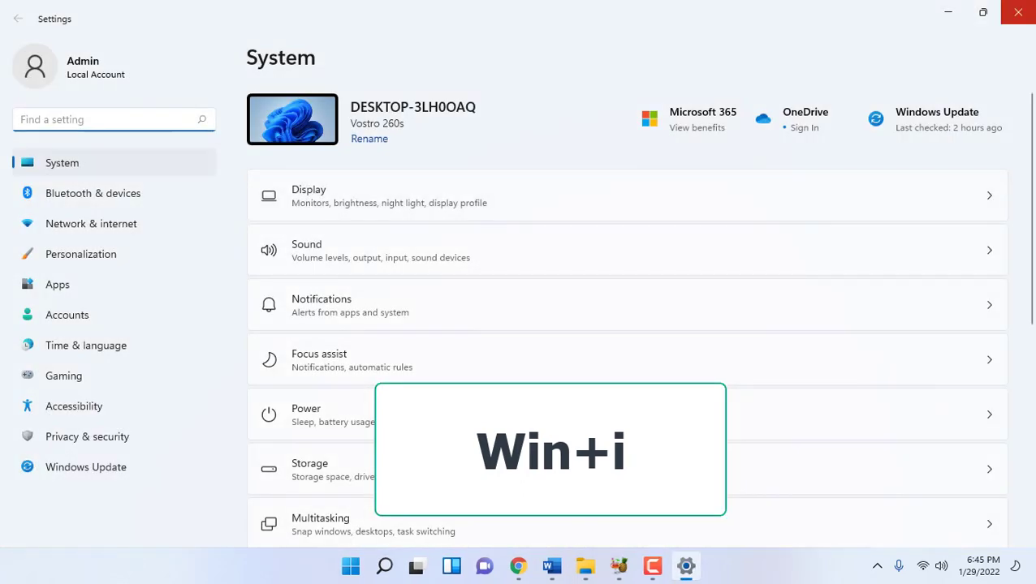
left_click(1018, 12)
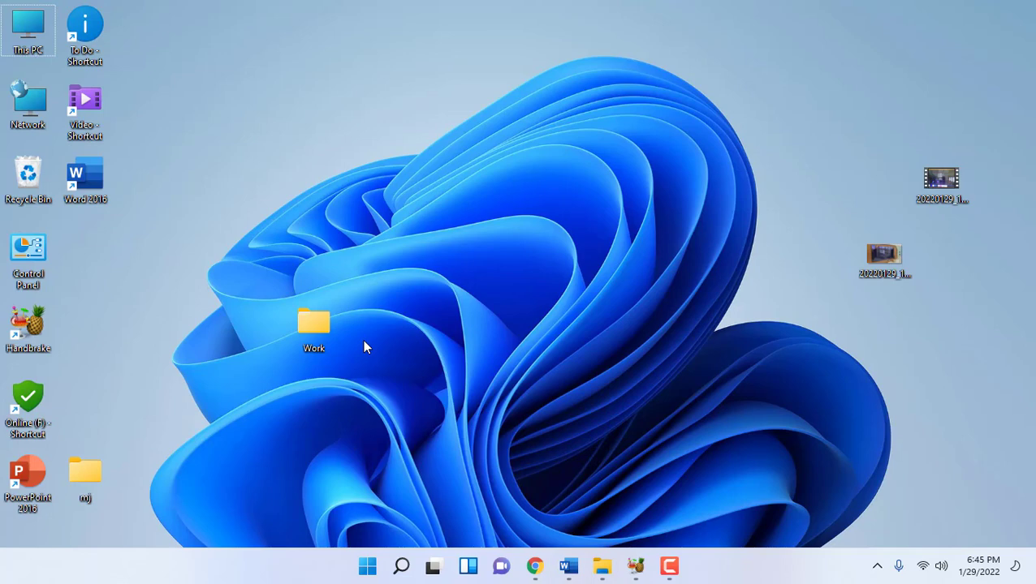
key("super+k")
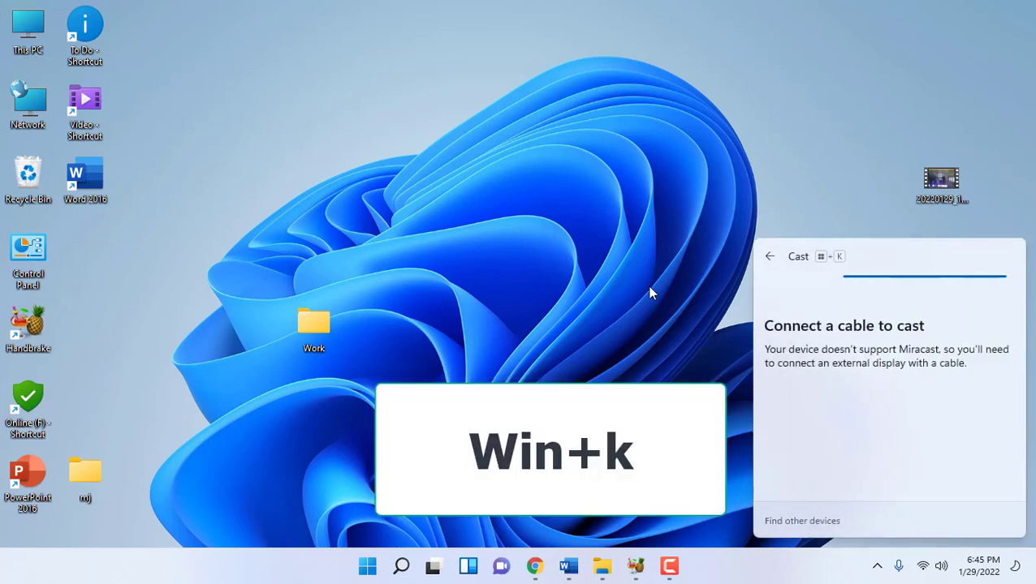
left_click(658, 235)
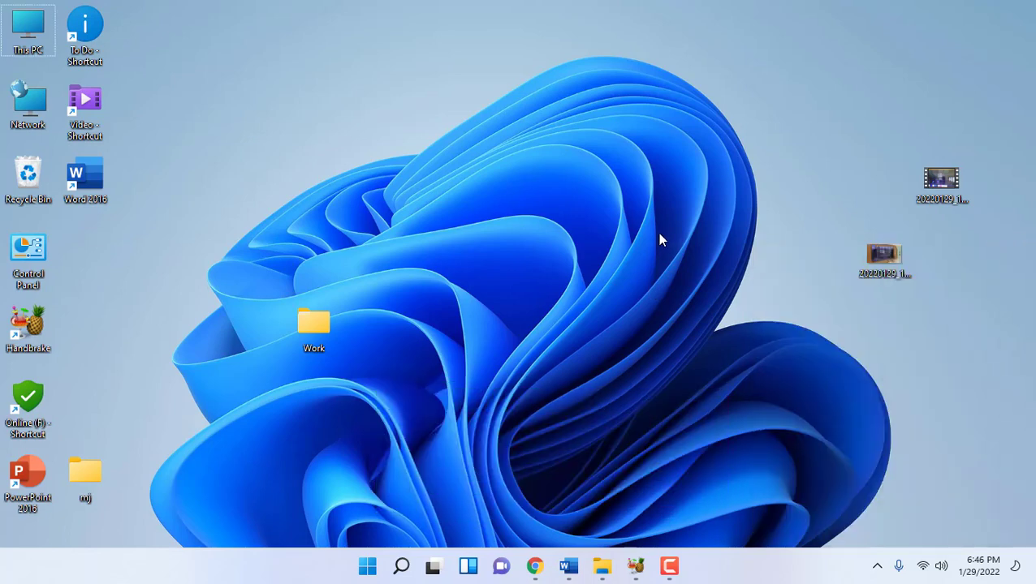
key("super+e")
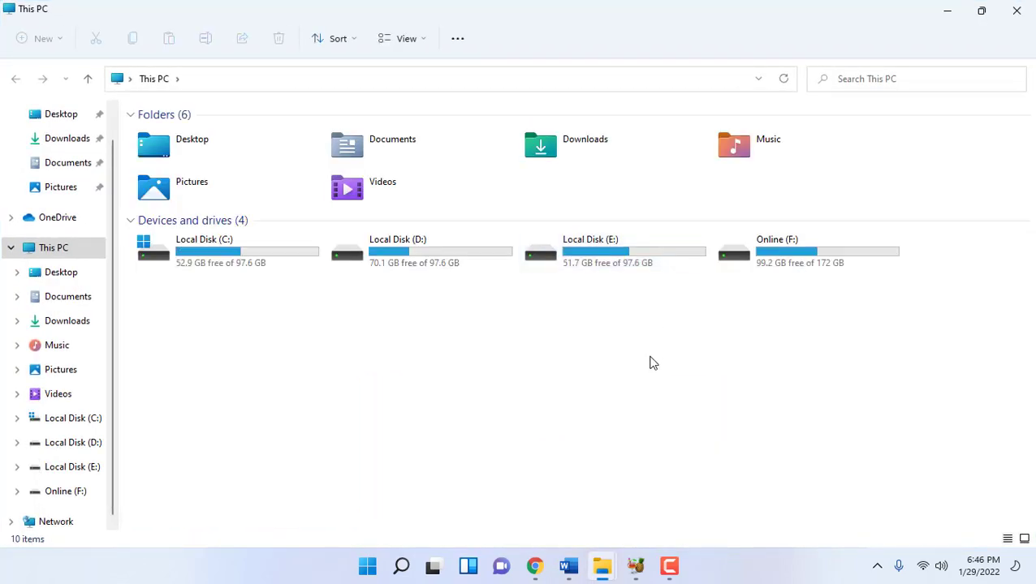
left_click(1017, 10)
key("super+r")
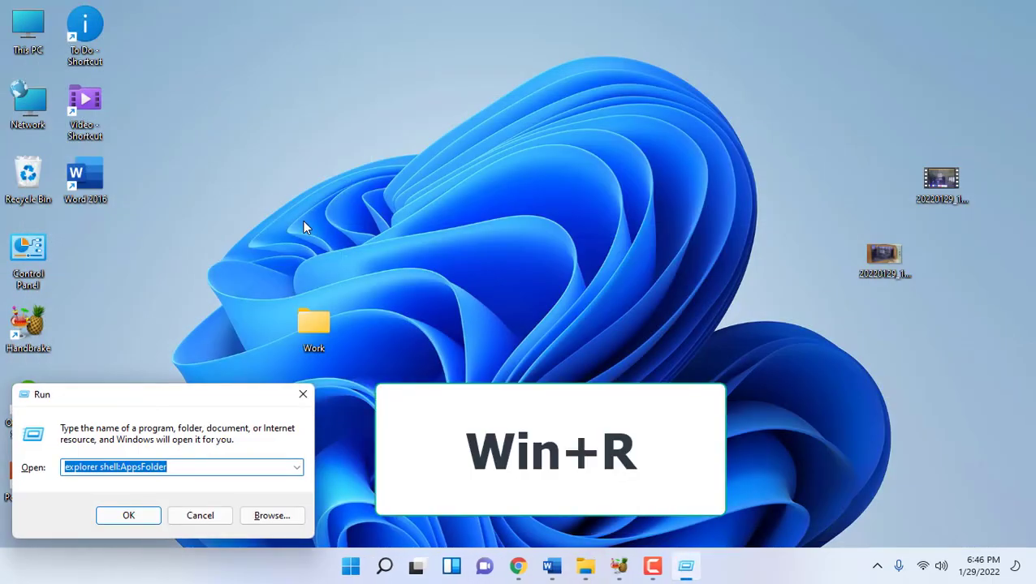
key("Escape")
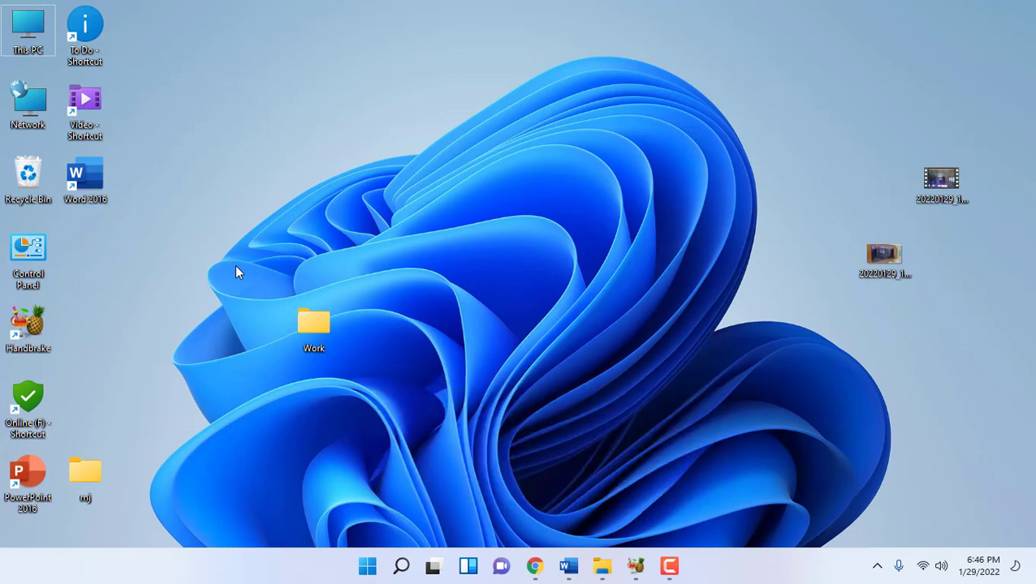
left_click(535, 566)
left_click(569, 568)
left_click(602, 568)
left_click(636, 569)
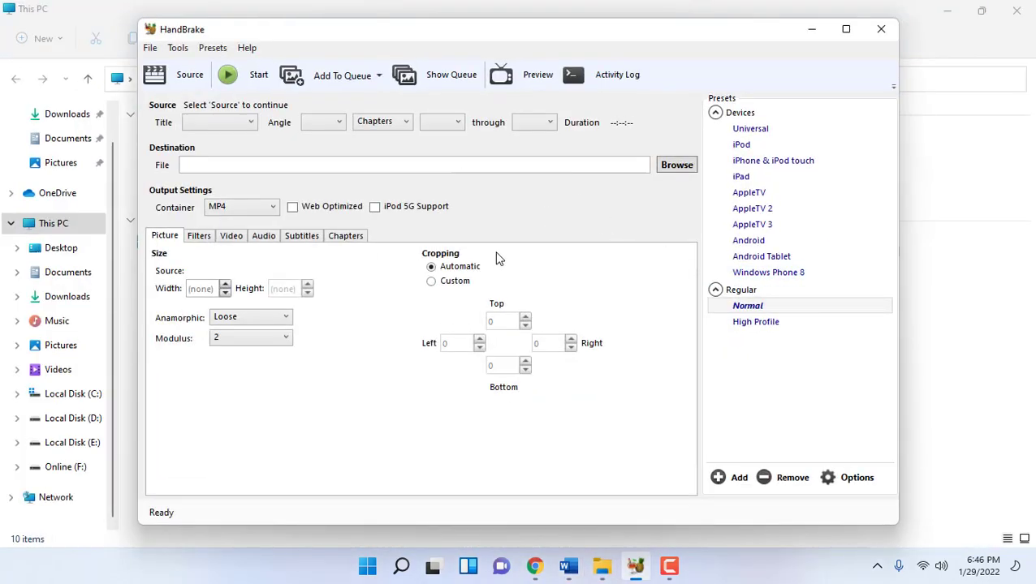
key("super+d")
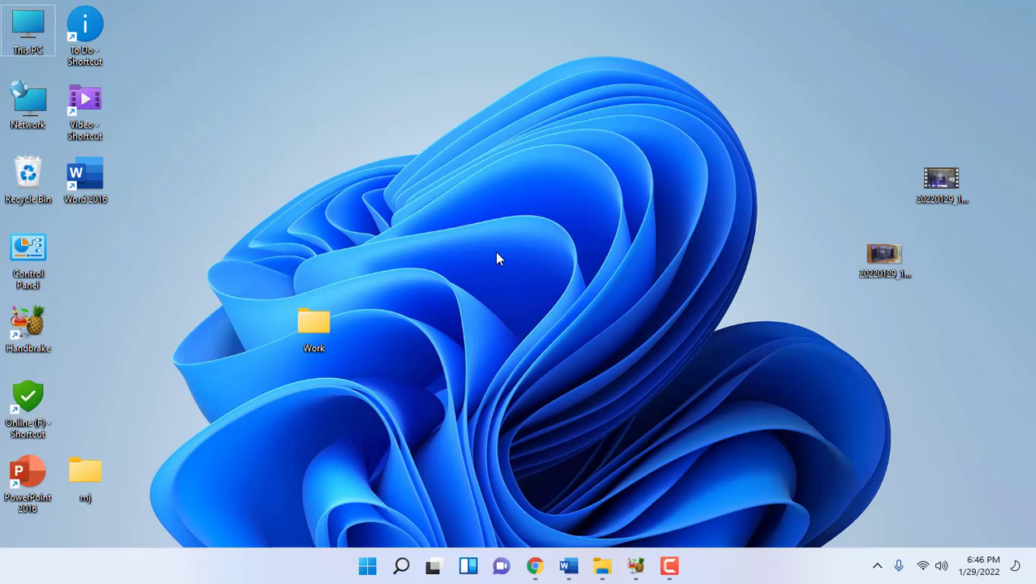
key("super+shift+m")
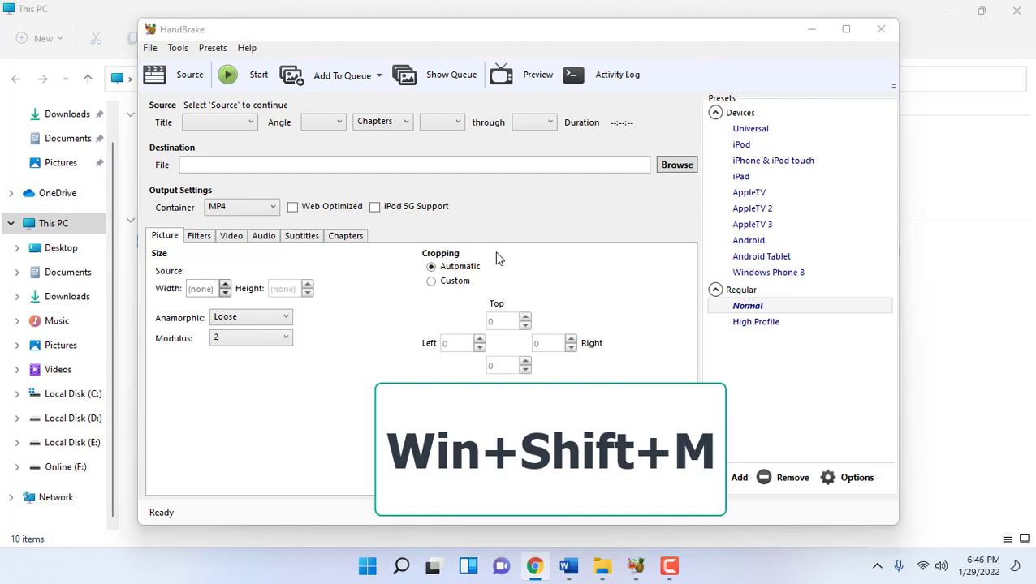
key("super+d")
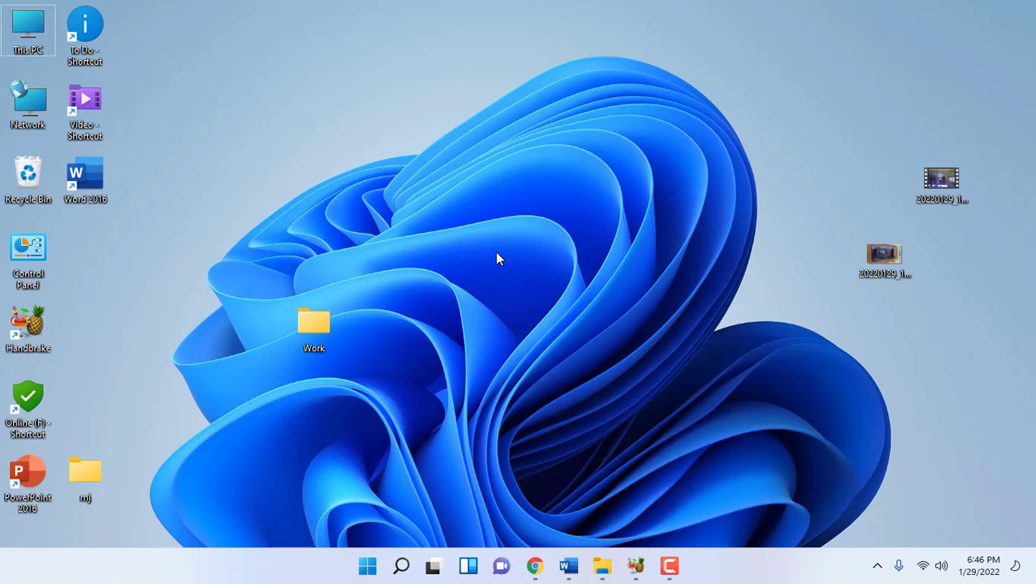
key("super+z")
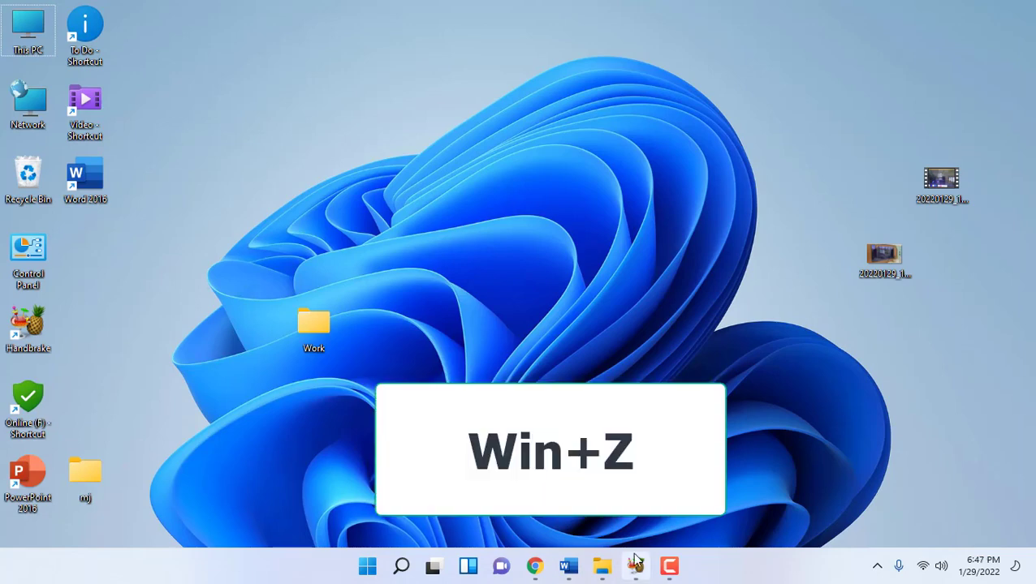
left_click(534, 566)
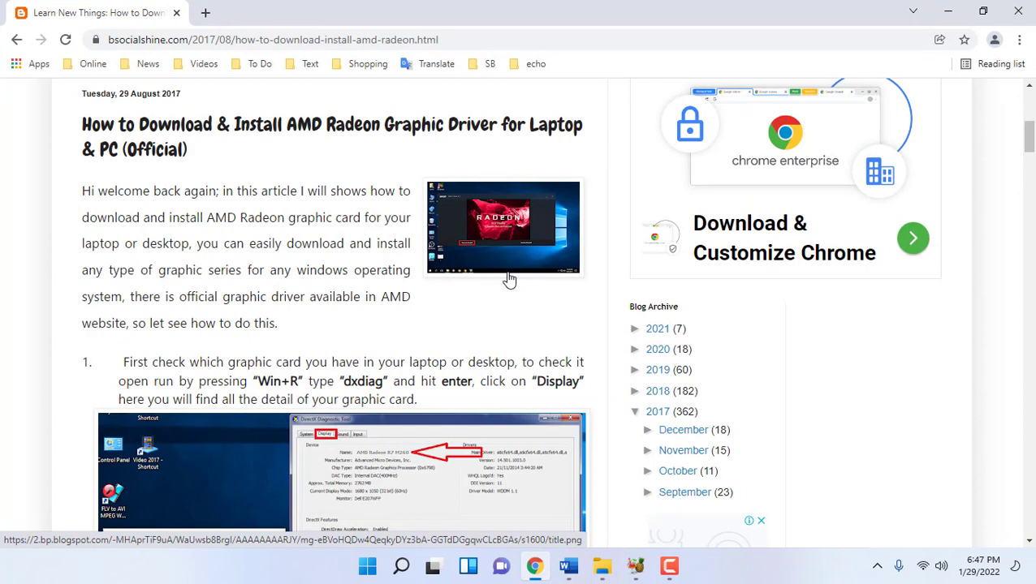
key("super+z")
key("Right")
key("Right")
key("Left")
key("Return")
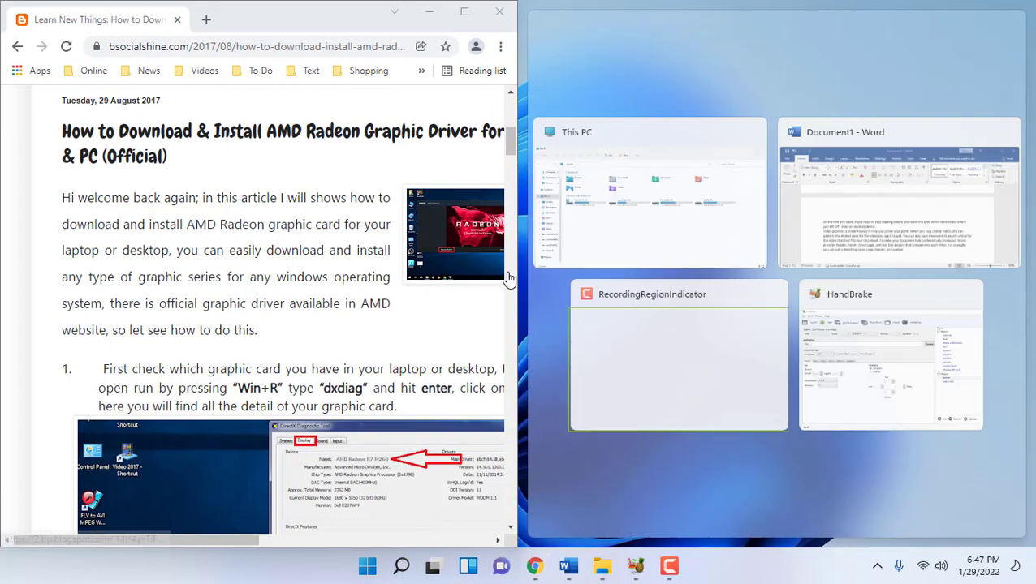
key("Right")
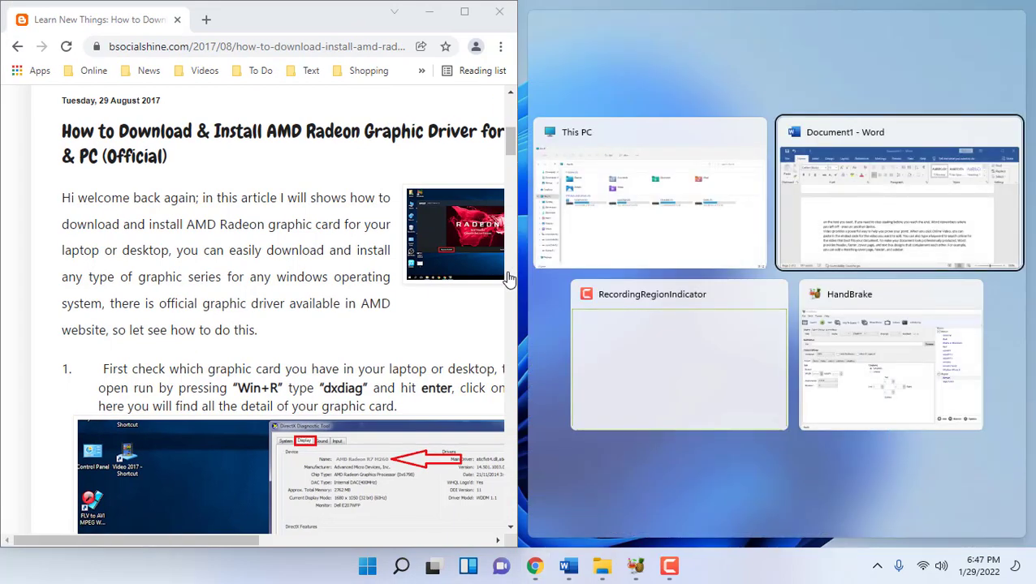
key("Return")
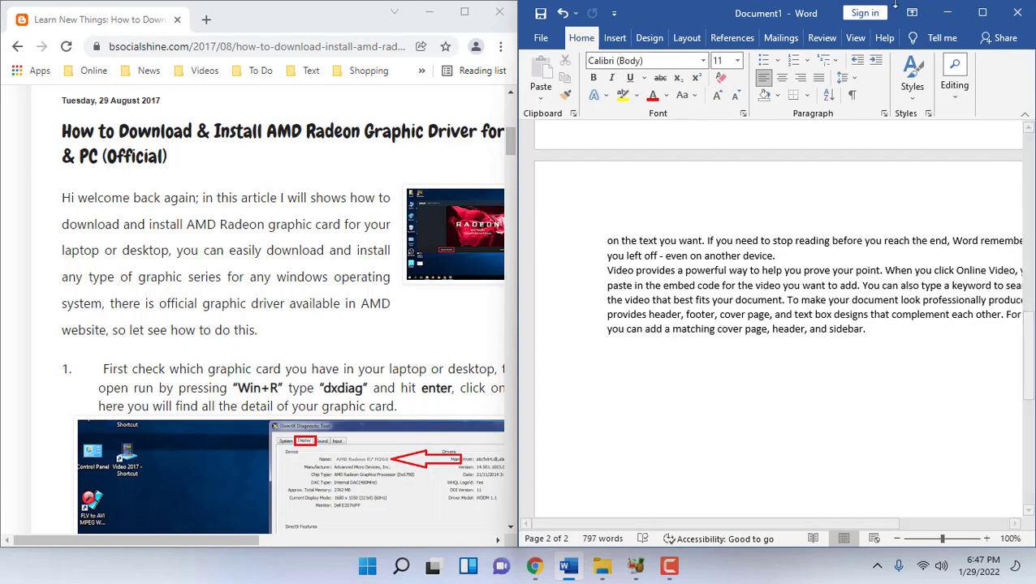
left_click(982, 13)
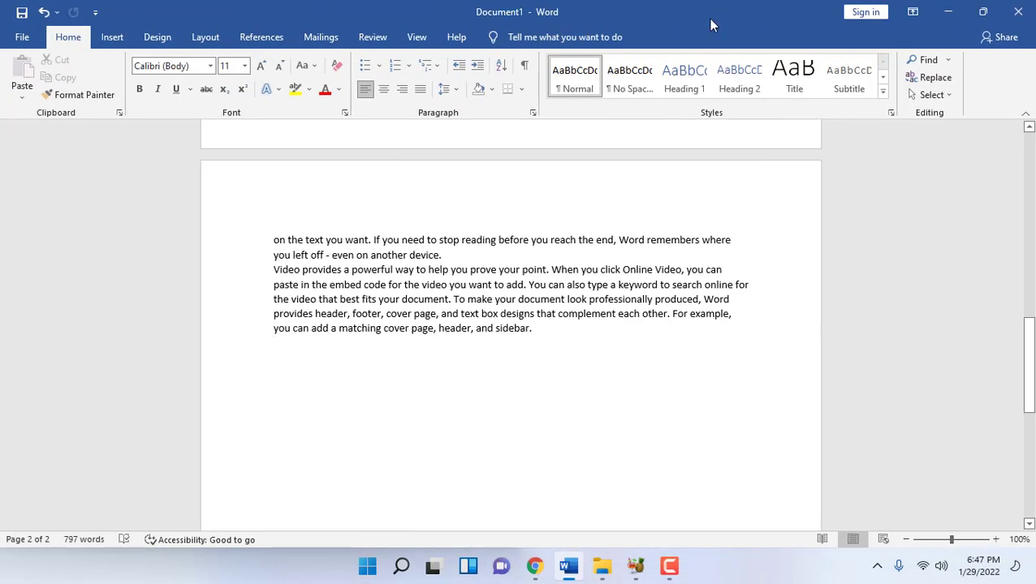
left_click(948, 11)
left_click(461, 11)
key("super+d")
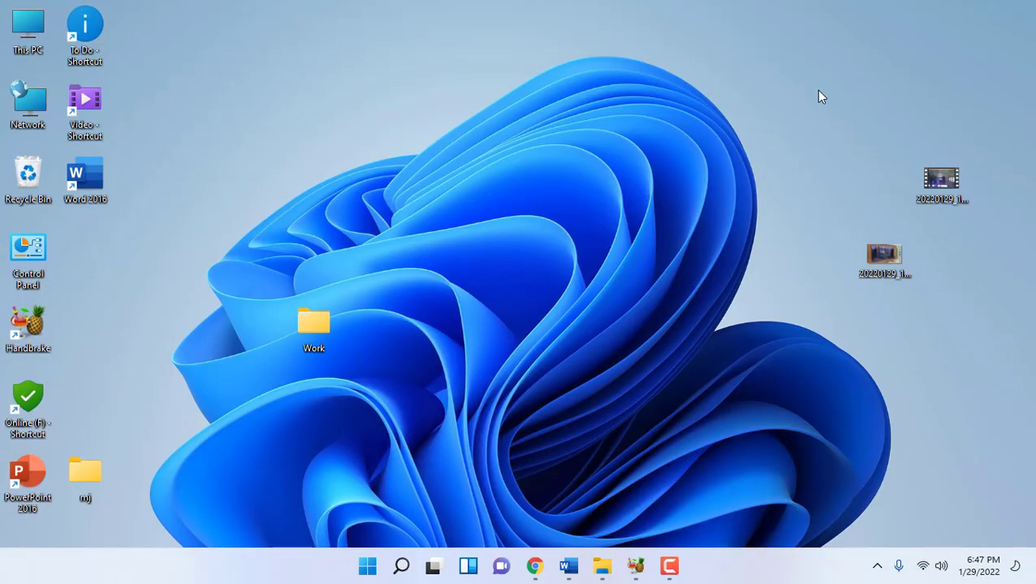
Step: Alt+Tab to HandBrake and minimize it, then Alt+Tab to bring Document1 - Word forward
key("alt+Tab")
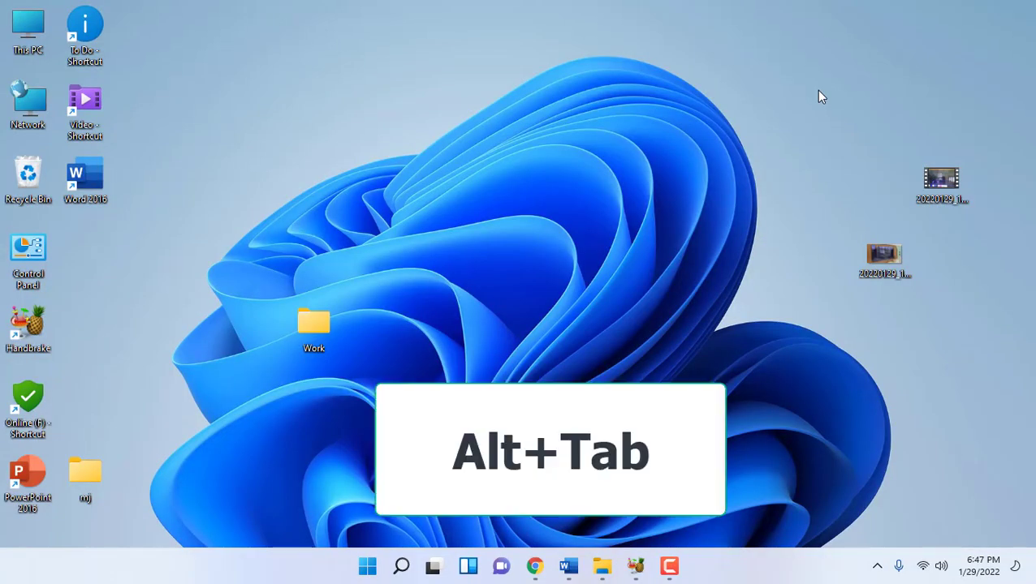
key("alt+Tab")
key("alt+Tab")
key("alt+Tab")
key("alt+Tab")
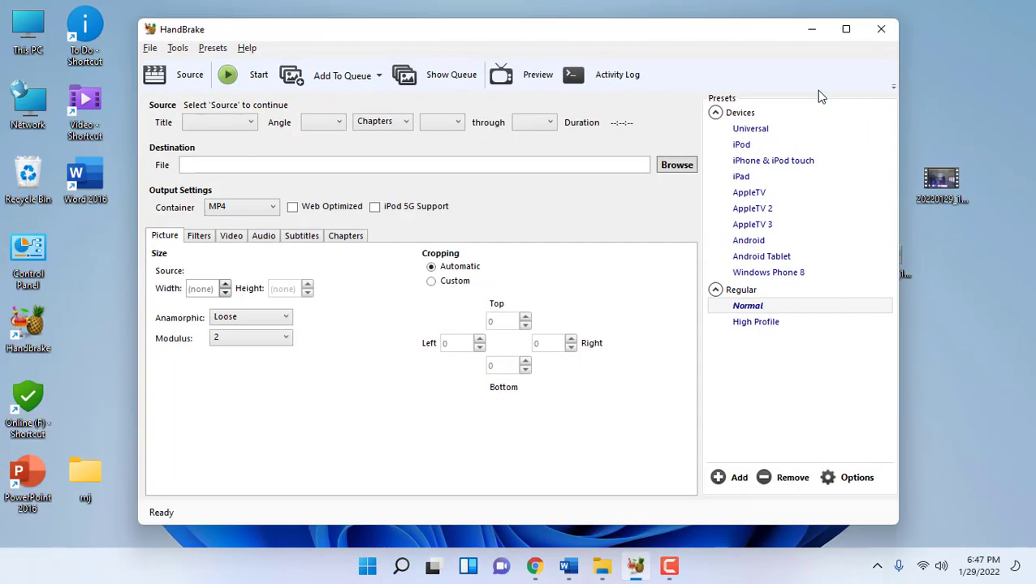
left_click(812, 32)
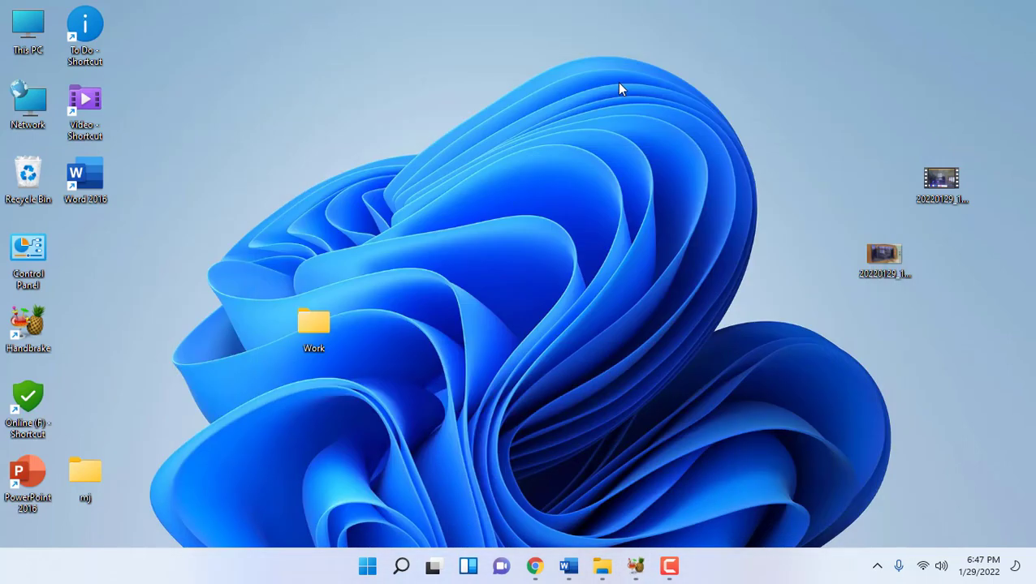
key("alt+Tab")
key("alt+Tab")
key("alt+Tab")
key("alt+Tab")
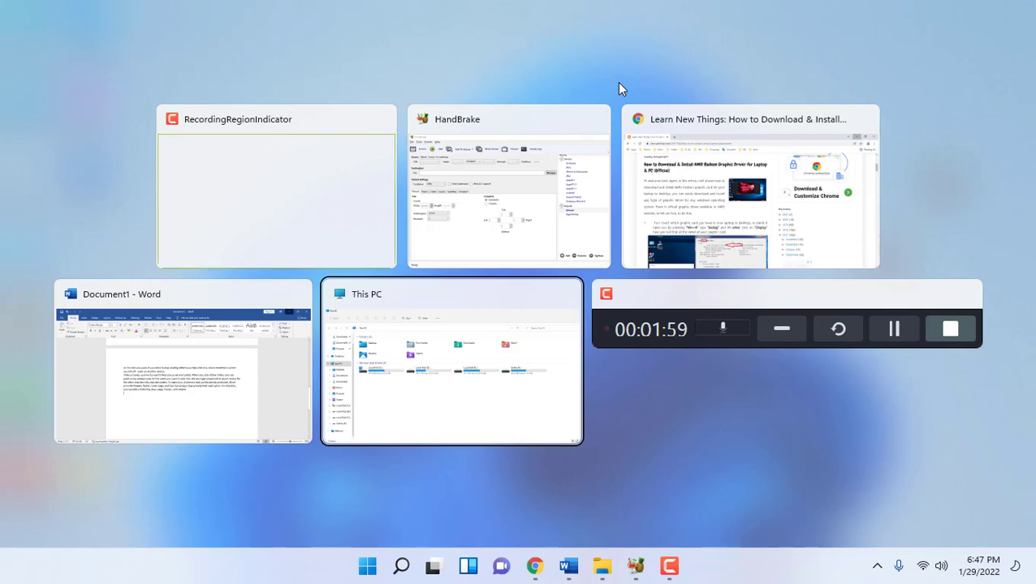
key("alt+Tab")
key("alt+Tab")
key("alt+Tab")
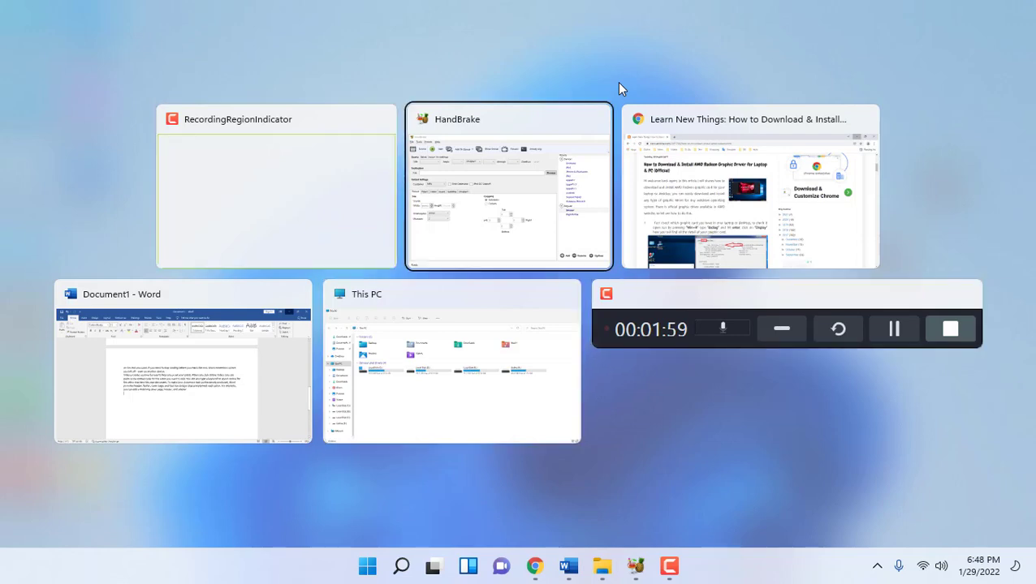
key("alt+Tab")
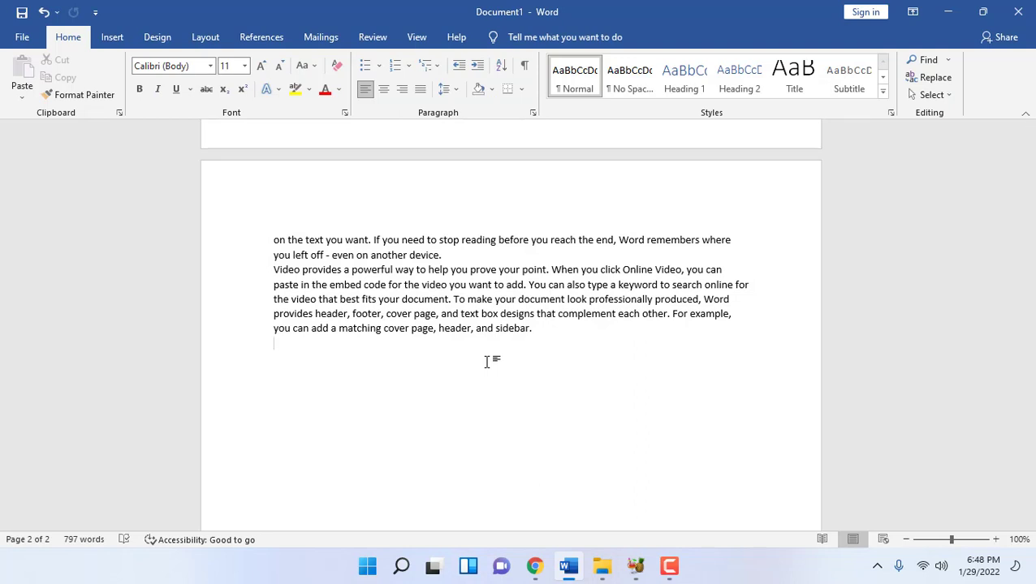
Step: Snap Word into the left half and Chrome into the right half
key("super+Left")
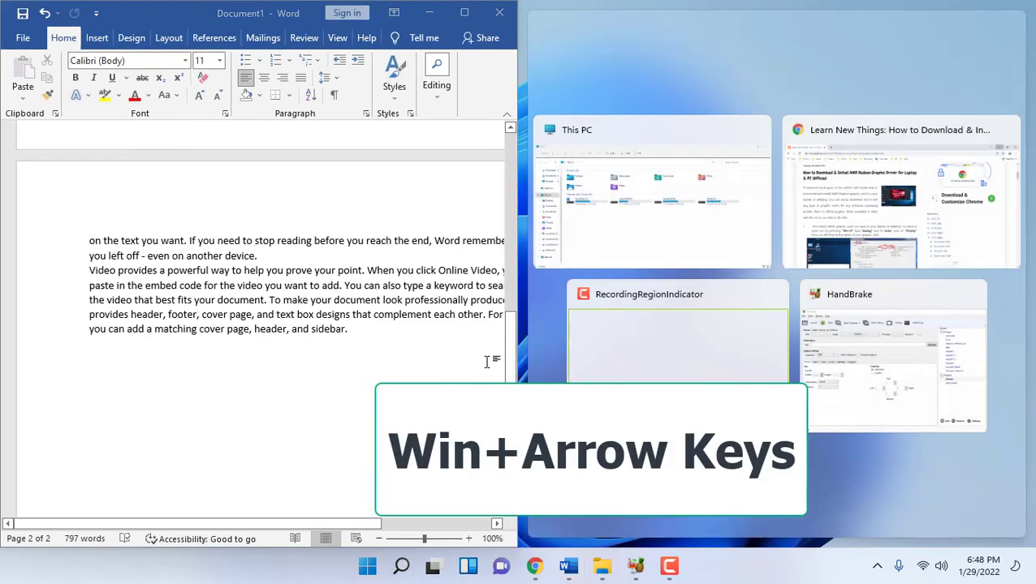
key("Right")
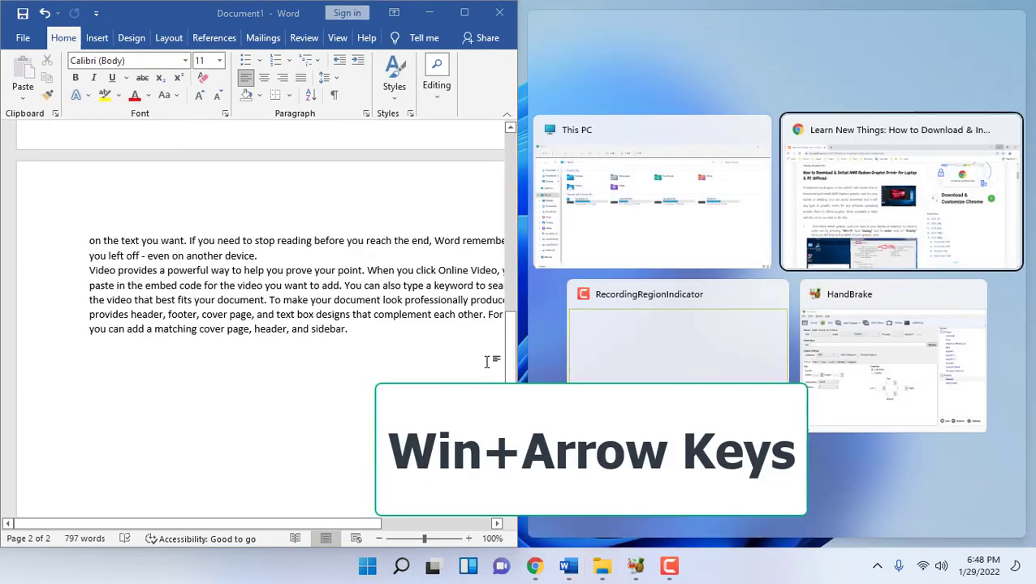
key("Return")
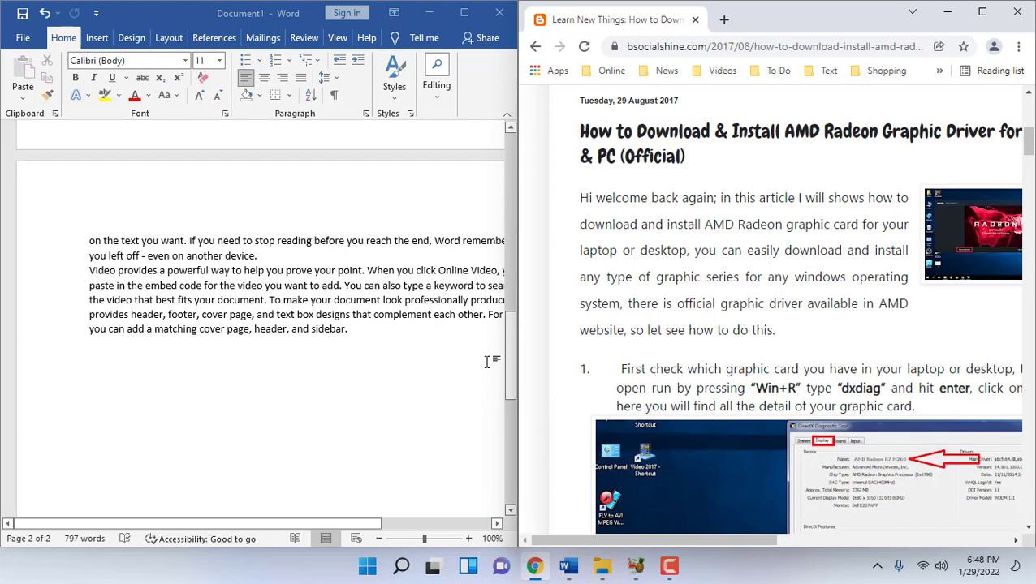
Step: Move Chrome through left half, top-left quarter, right half and floating, then maximize it
key("super+Left")
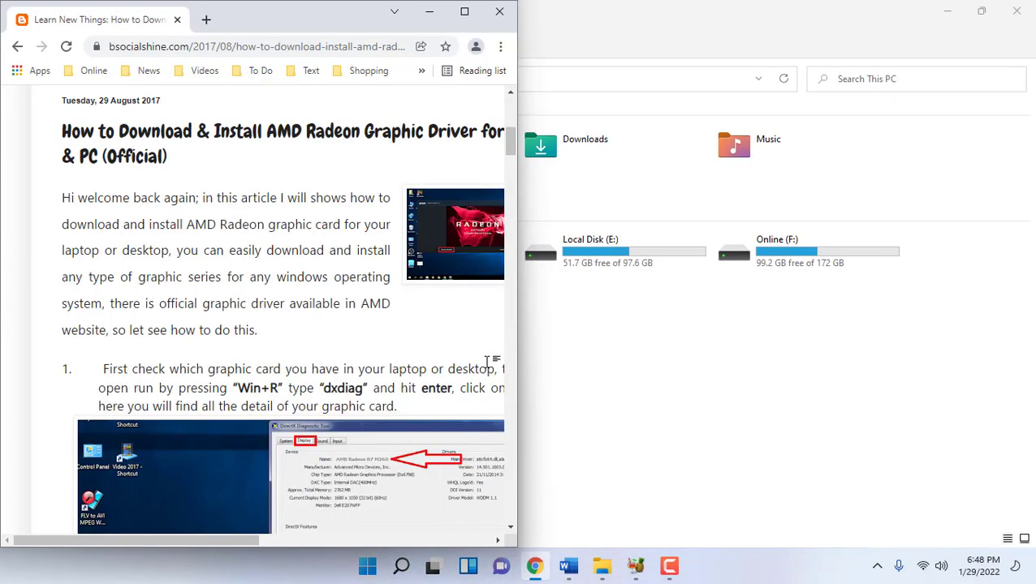
key("super+Up")
key("super+Down")
key("super+Down")
key("super+Right")
key("super+Down")
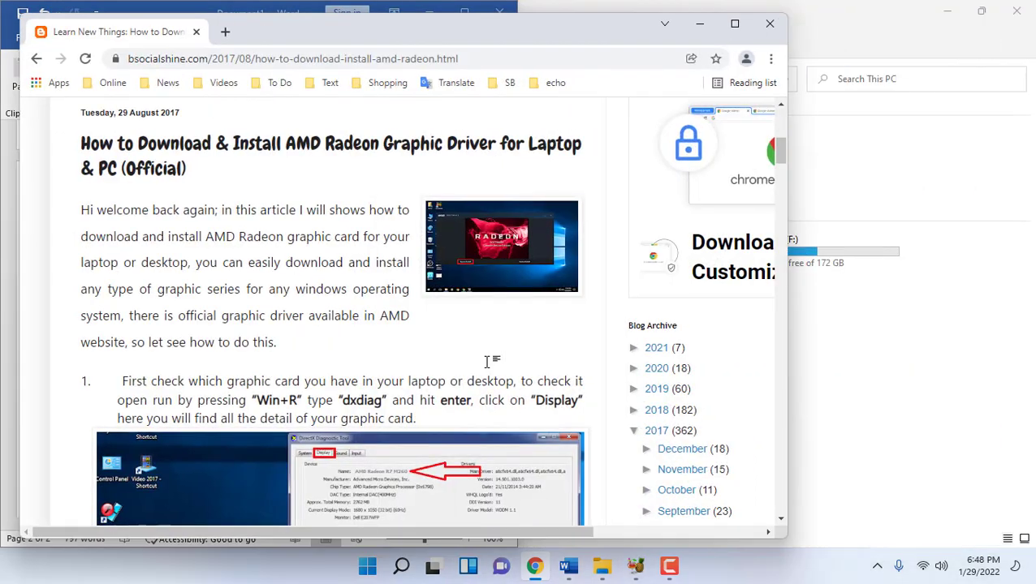
key("super+Left")
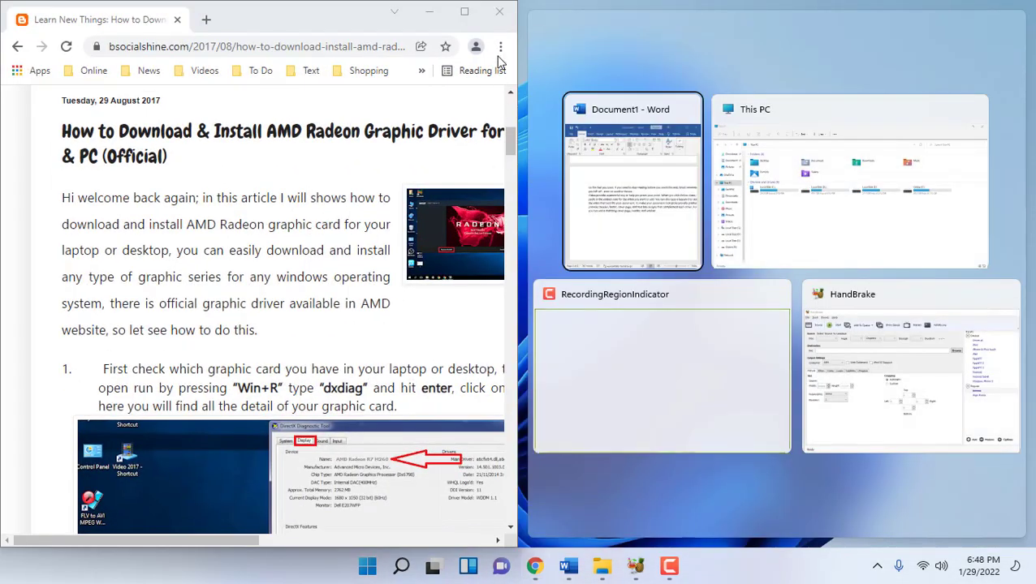
left_click(464, 13)
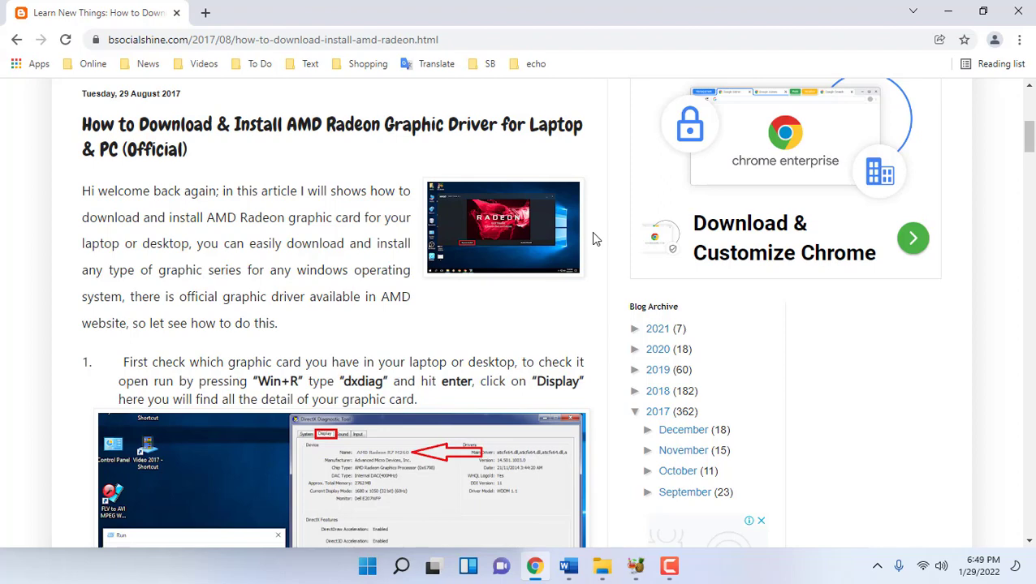
Step: Open and close Task View, then show the desktop with Win+D
key("super+Tab")
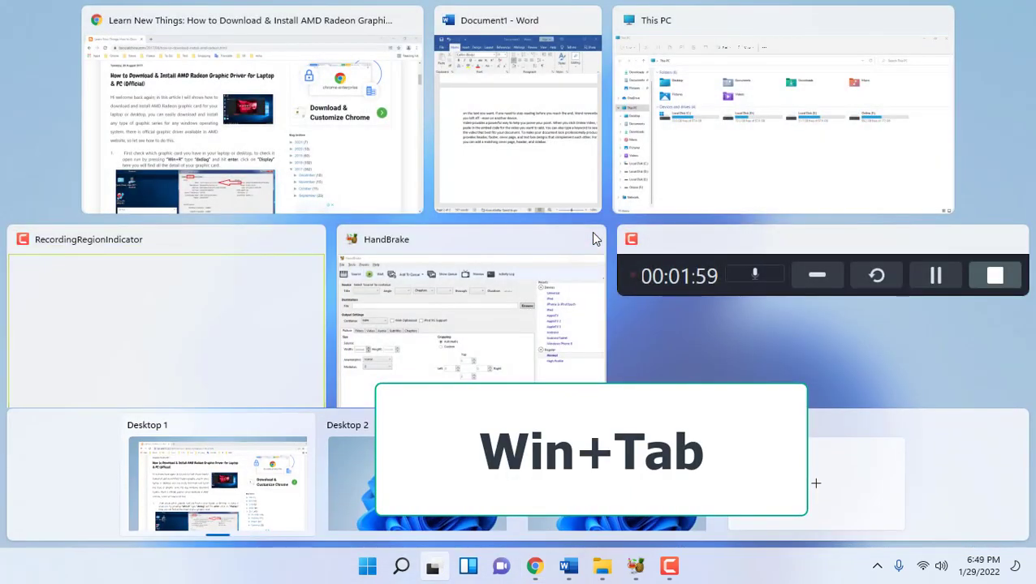
key("super+Tab")
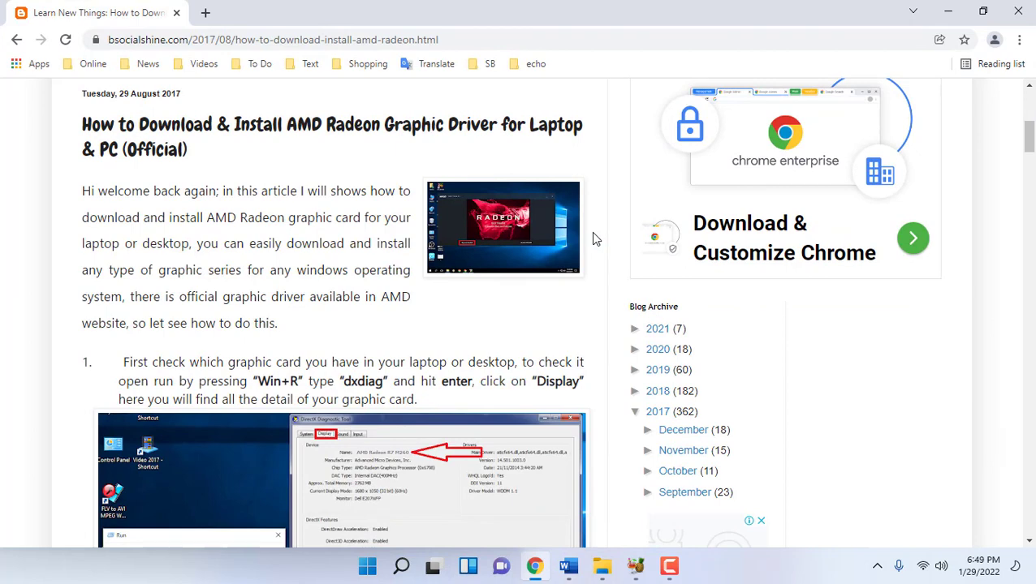
key("super+d")
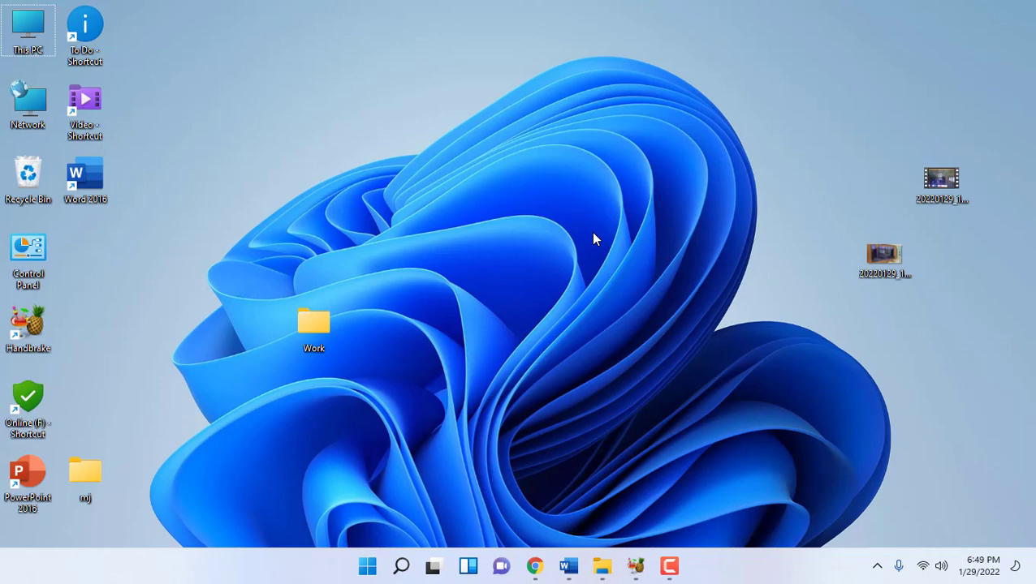
Step: Create a new virtual desktop, switch to Desktop 2 in Task View, then close it
key("ctrl+super+d")
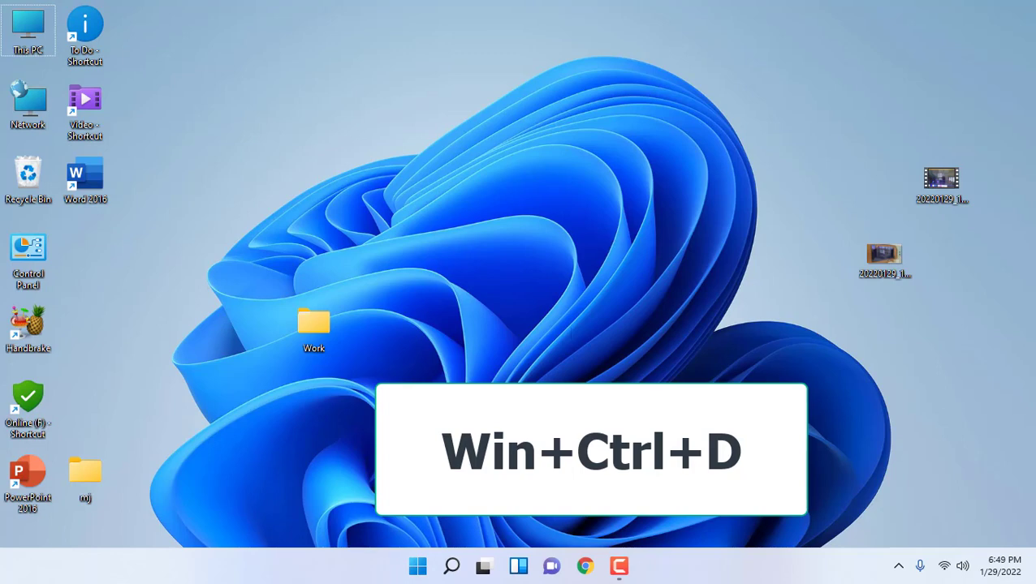
left_click(483, 566)
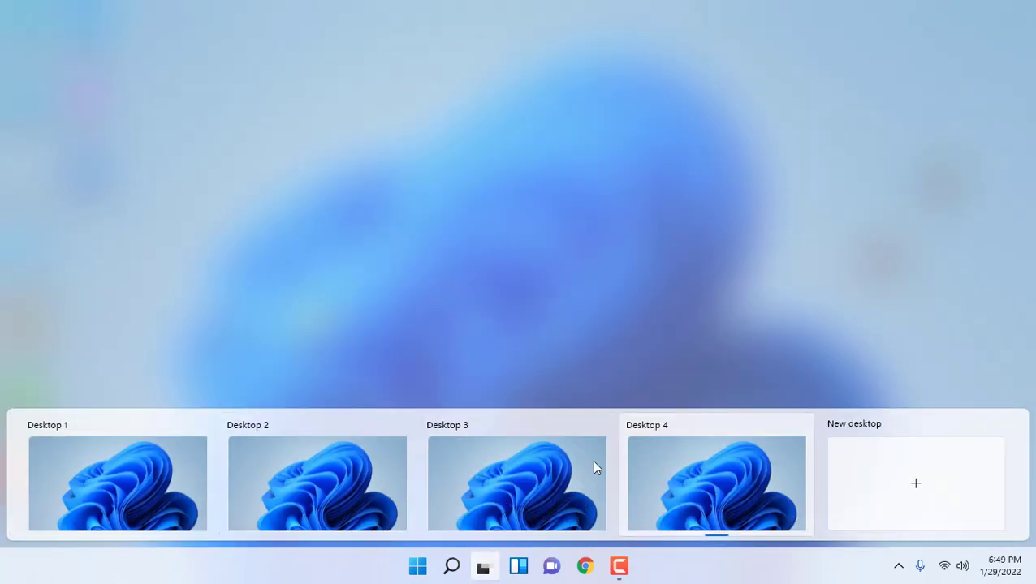
left_click(378, 500)
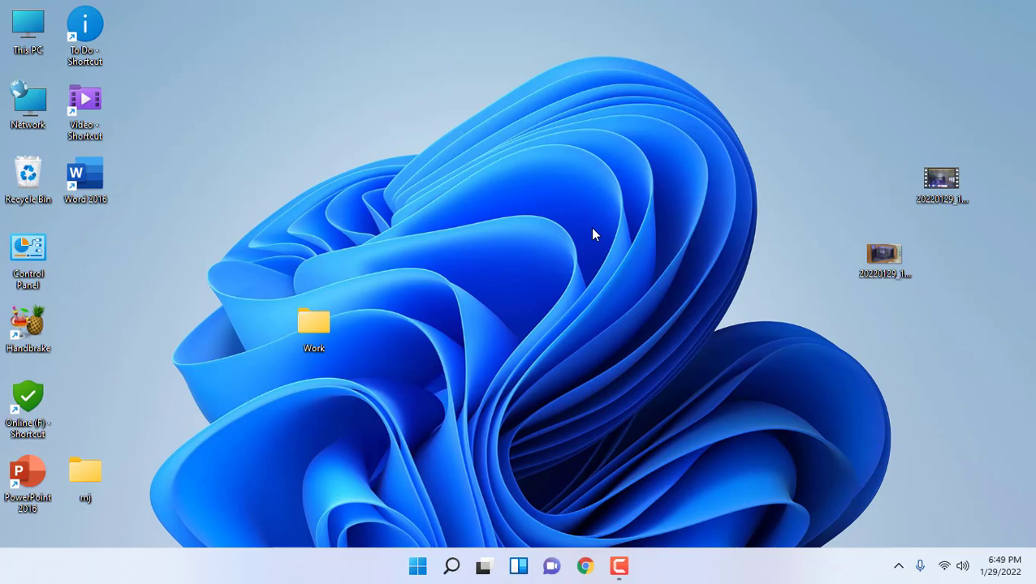
key("super+ctrl+F4")
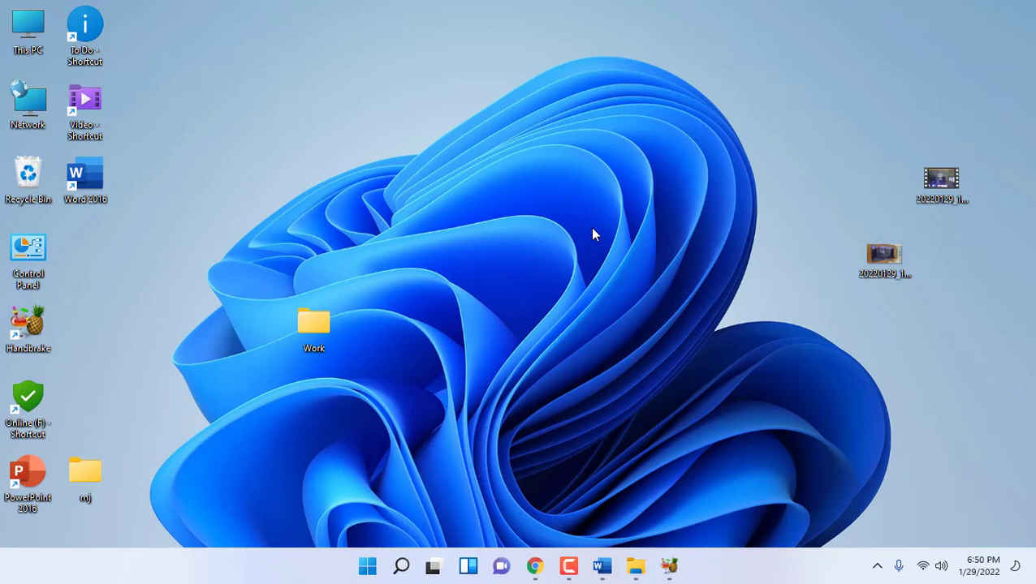
Step: Restore Chrome and snip the article's opening paragraph with Win+Shift+S
left_click(534, 566)
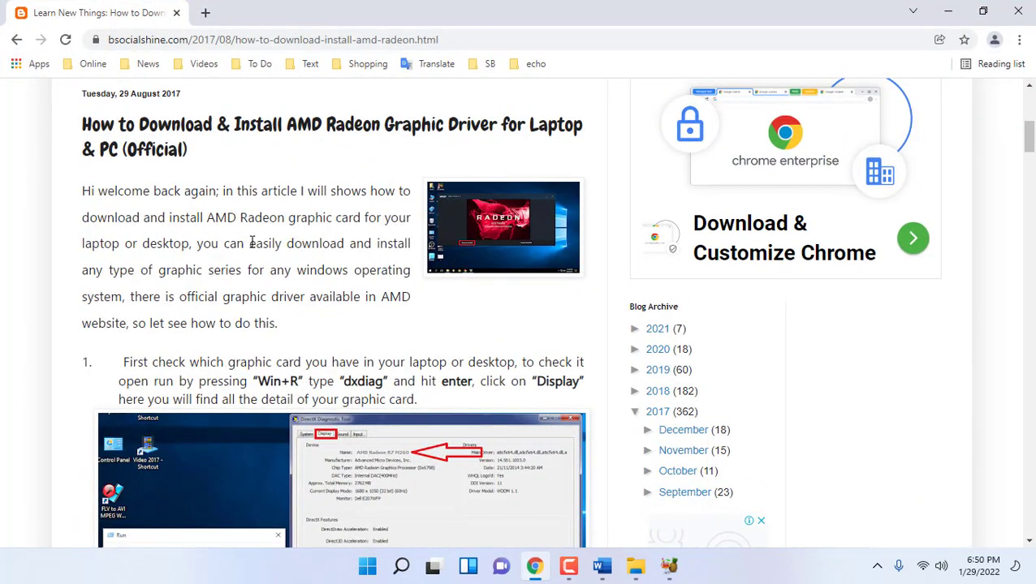
key("super+shift+s")
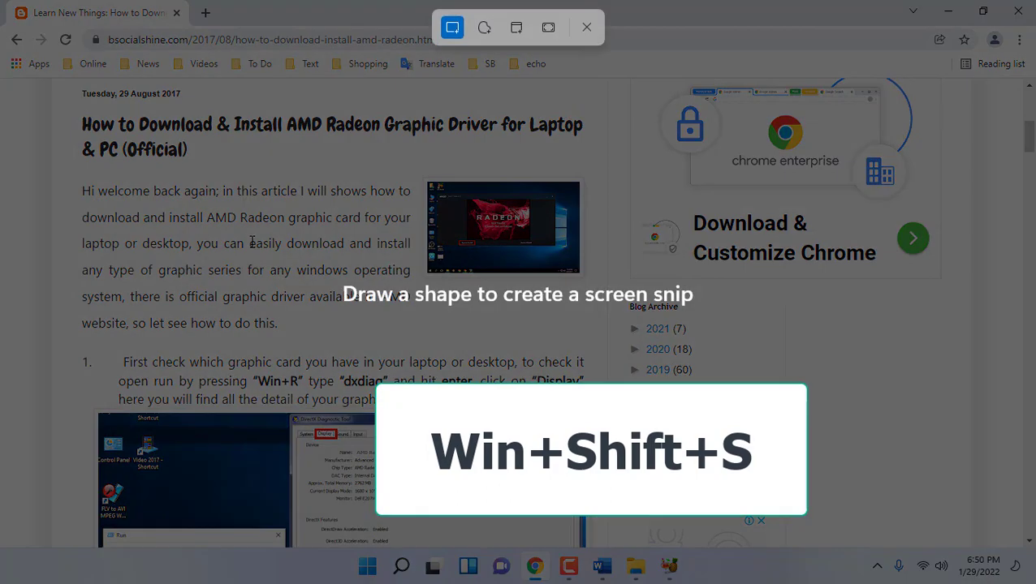
mouse_move(69, 188)
left_mouse_down()
mouse_move(312, 280)
mouse_move(382, 339)
mouse_move(412, 337)
left_mouse_up()
Step: Paste the snip into Paint, close Paint without saving, and minimize Chrome
key("super")
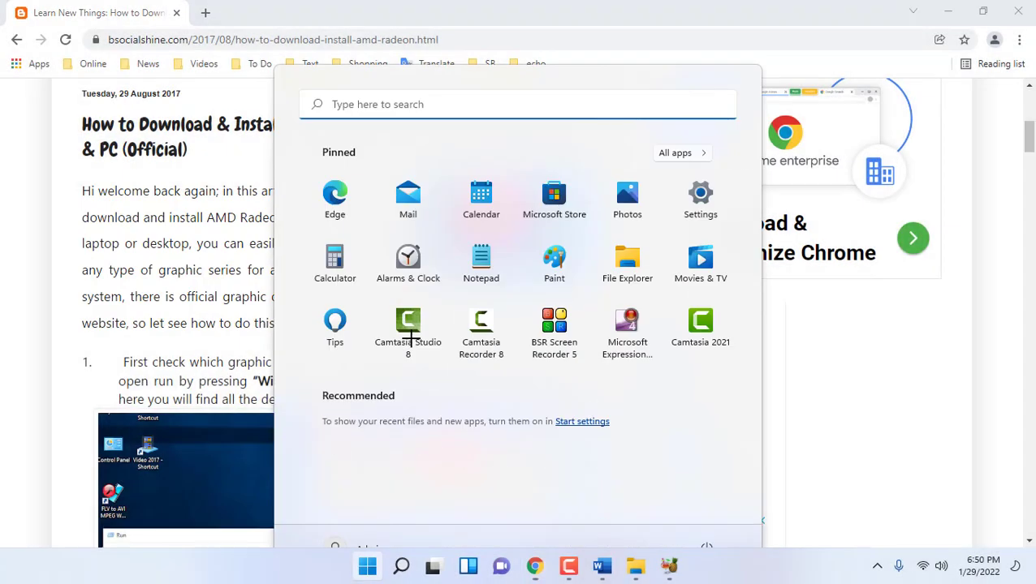
type("paint")
key("Return")
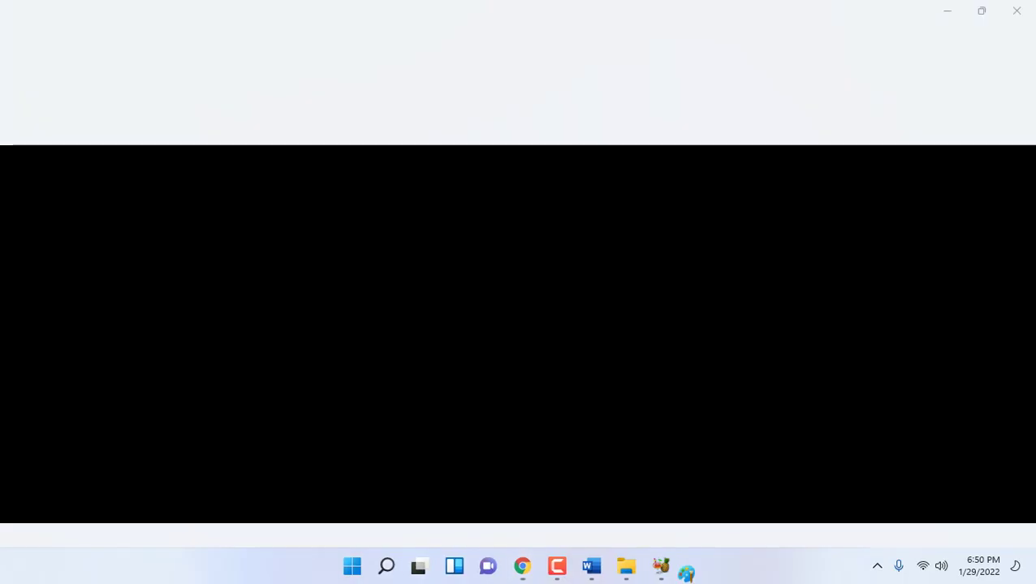
scroll(412, 337, "down", 1)
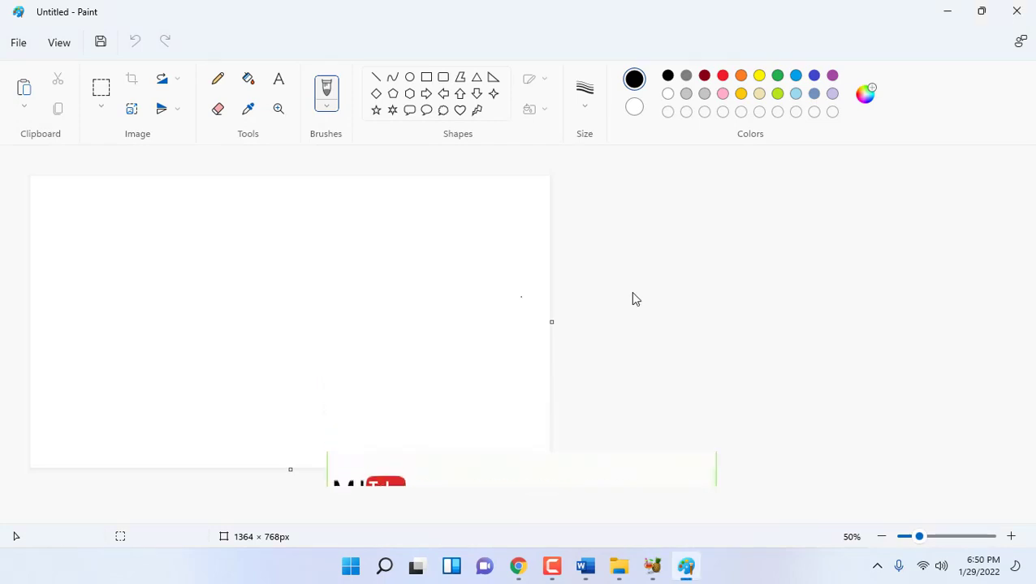
key("ctrl+v")
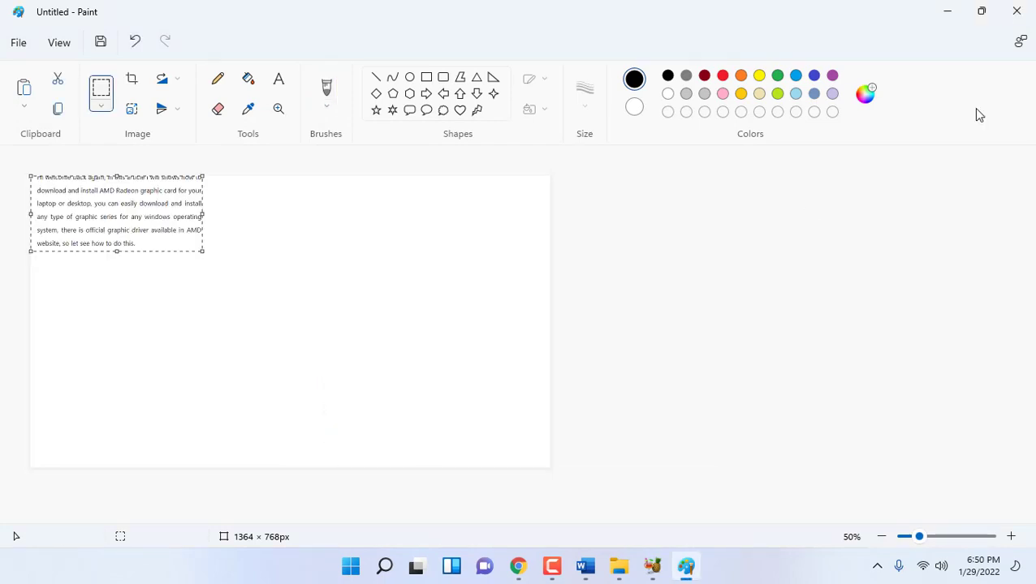
left_click(1017, 12)
left_click(544, 282)
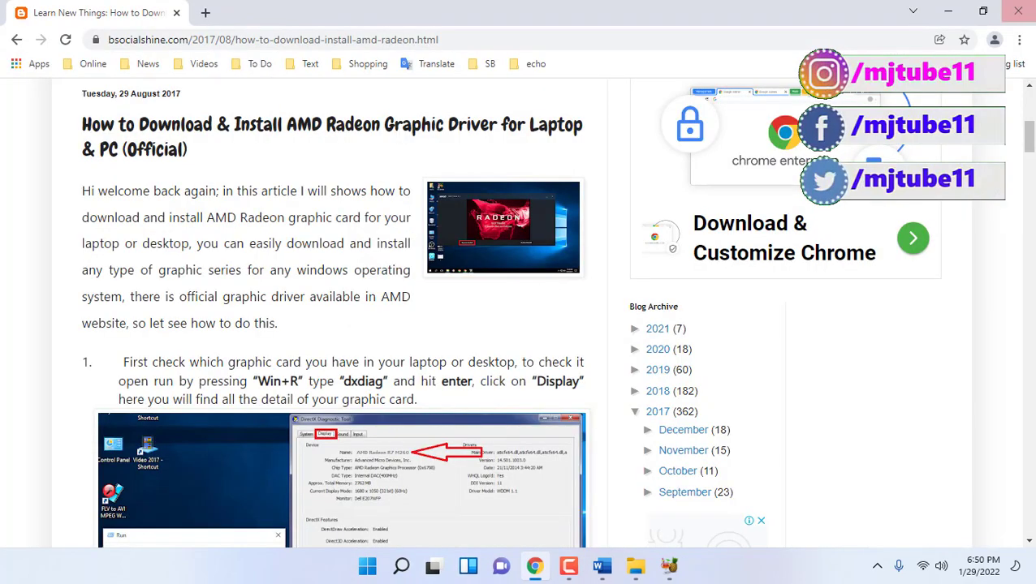
left_click(948, 11)
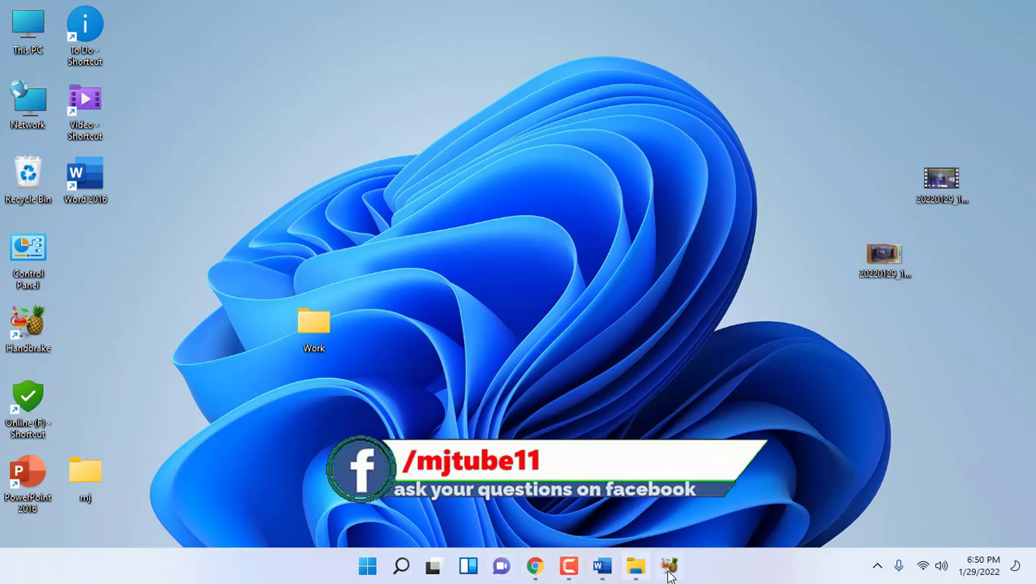
mouse_move(531, 573)
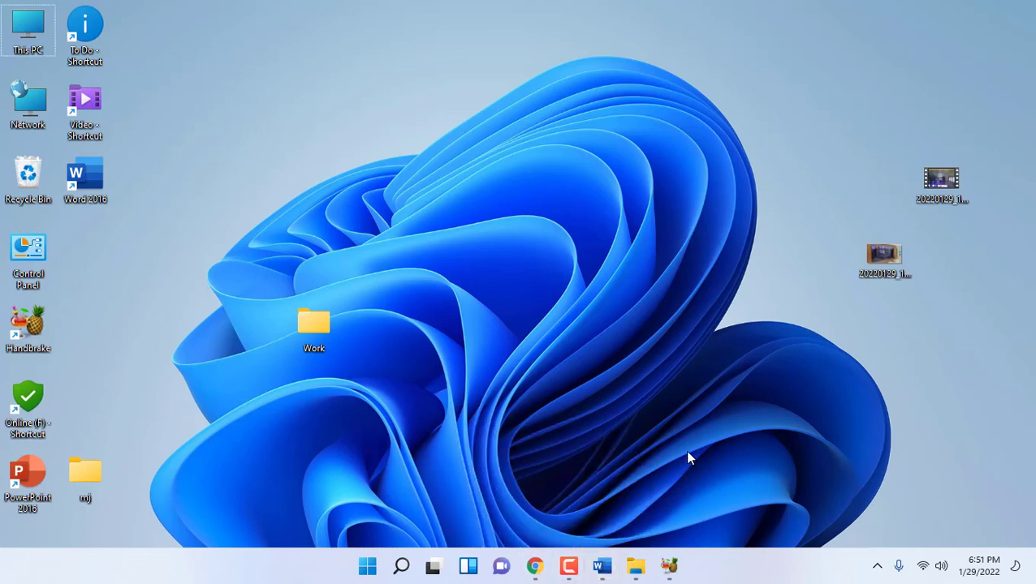
key("super+3")
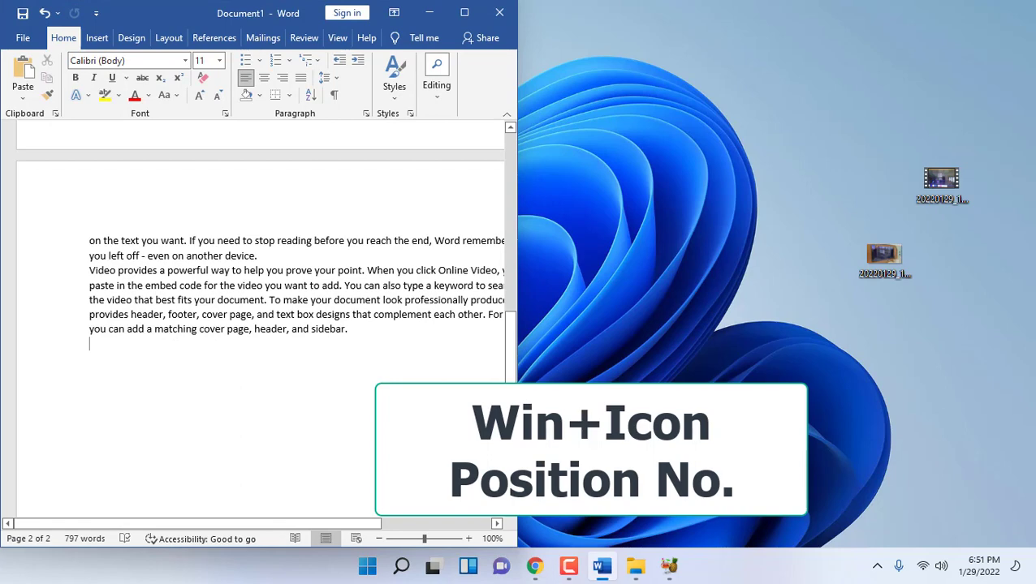
left_click(467, 13)
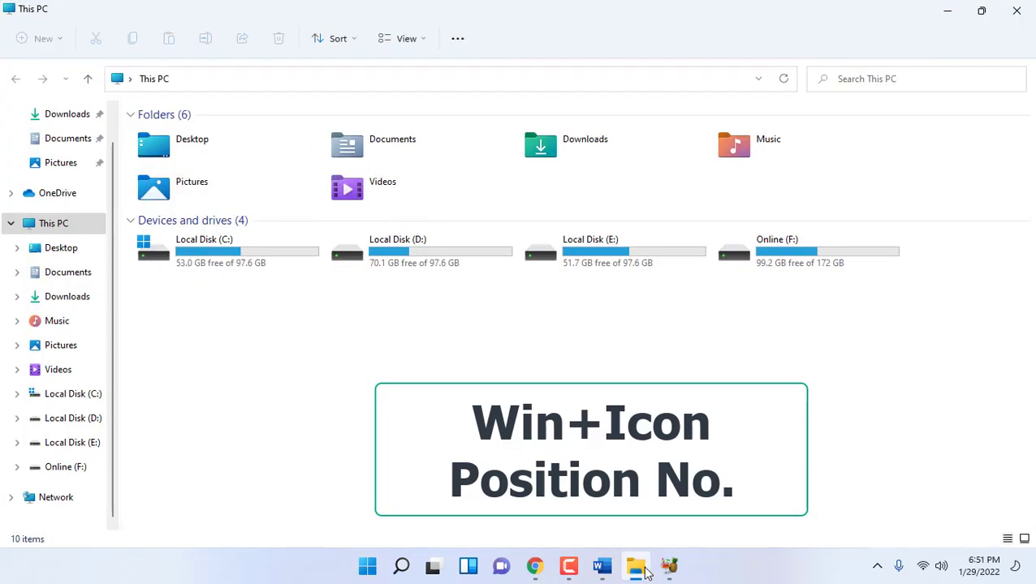
key("super+5")
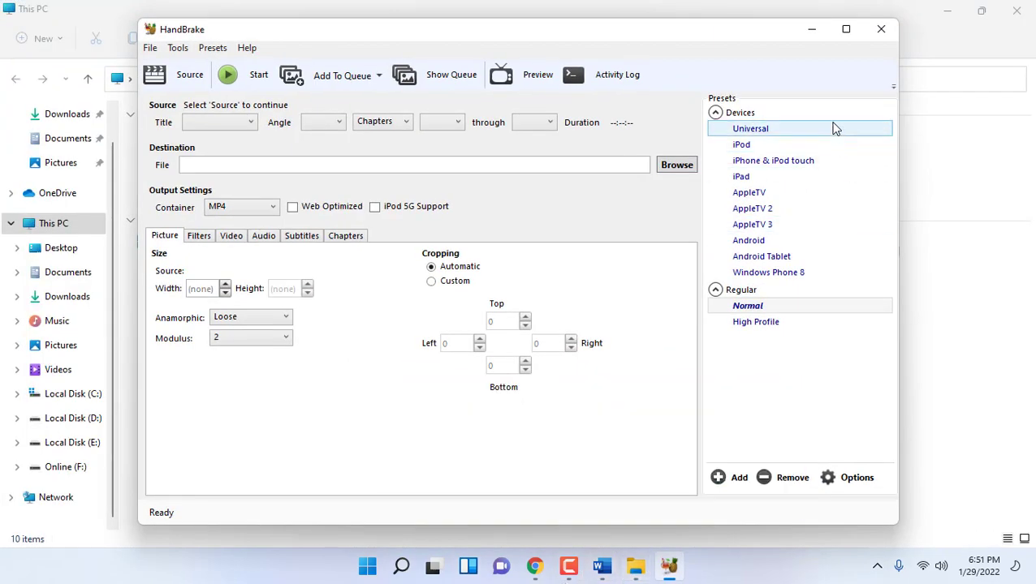
left_click(811, 29)
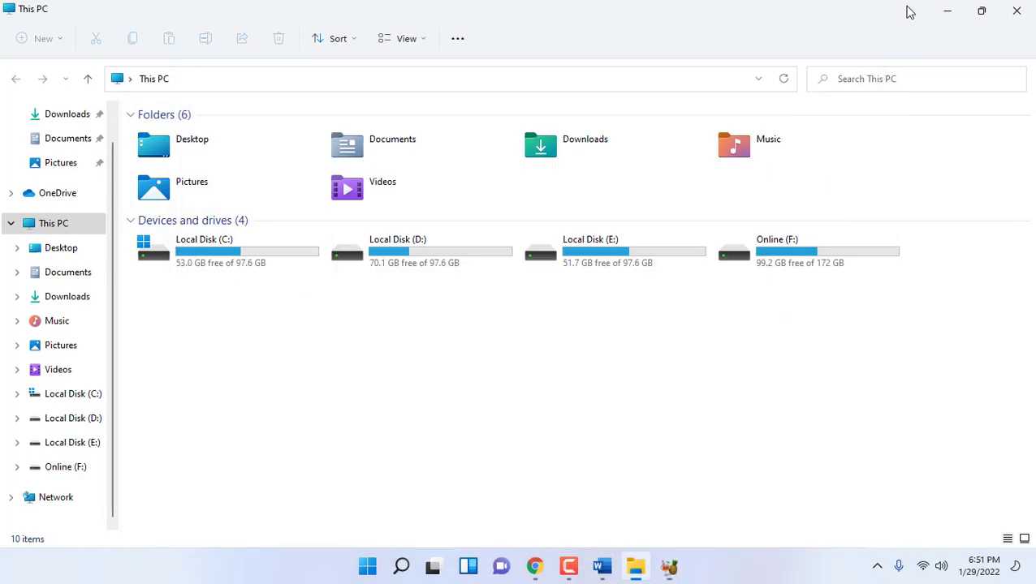
left_click(946, 10)
key("super+d")
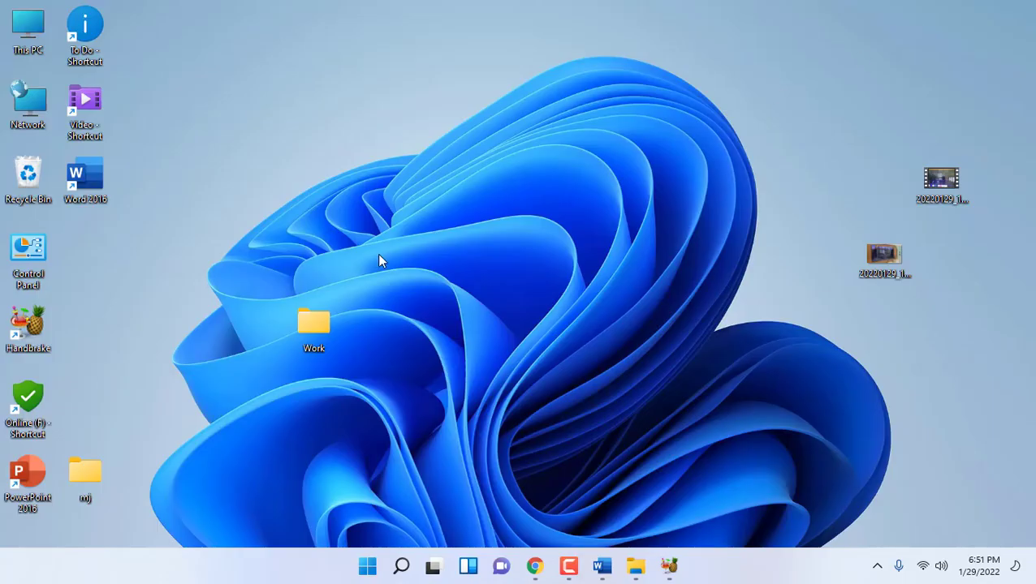
double_click(316, 337)
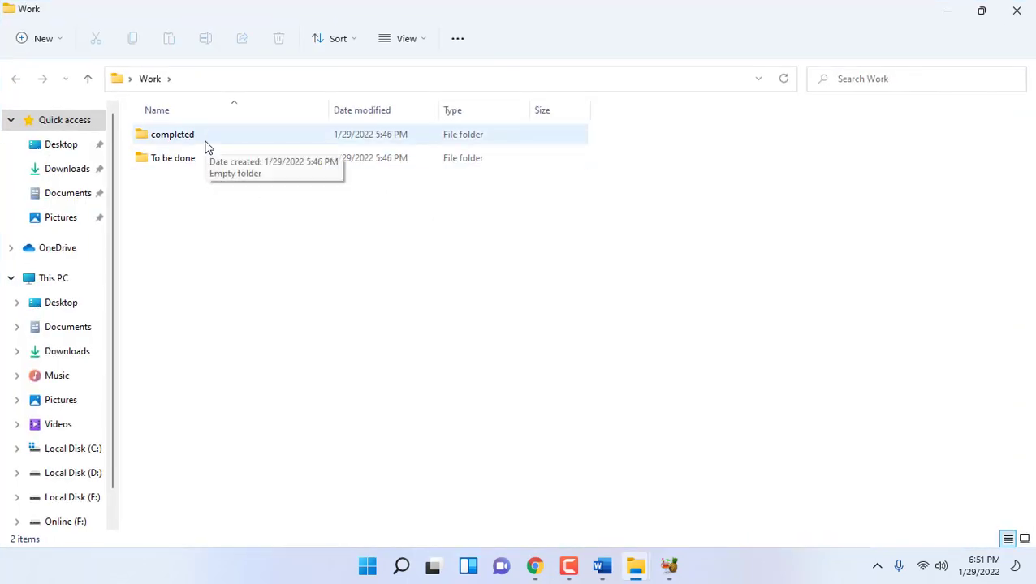
double_click(205, 157)
double_click(166, 141)
double_click(166, 141)
double_click(166, 138)
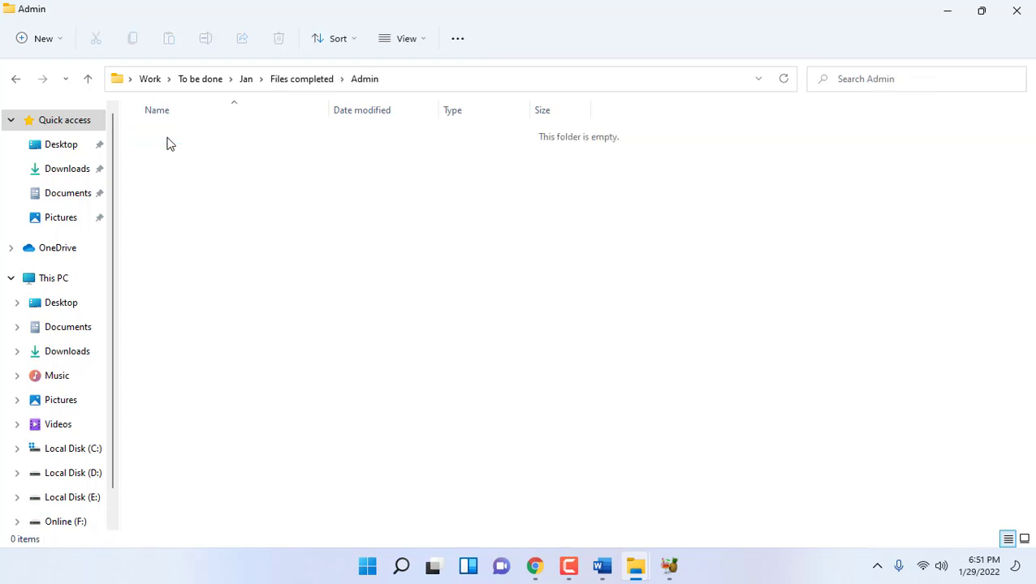
key("BackSpace")
key("BackSpace")
key("BackSpace")
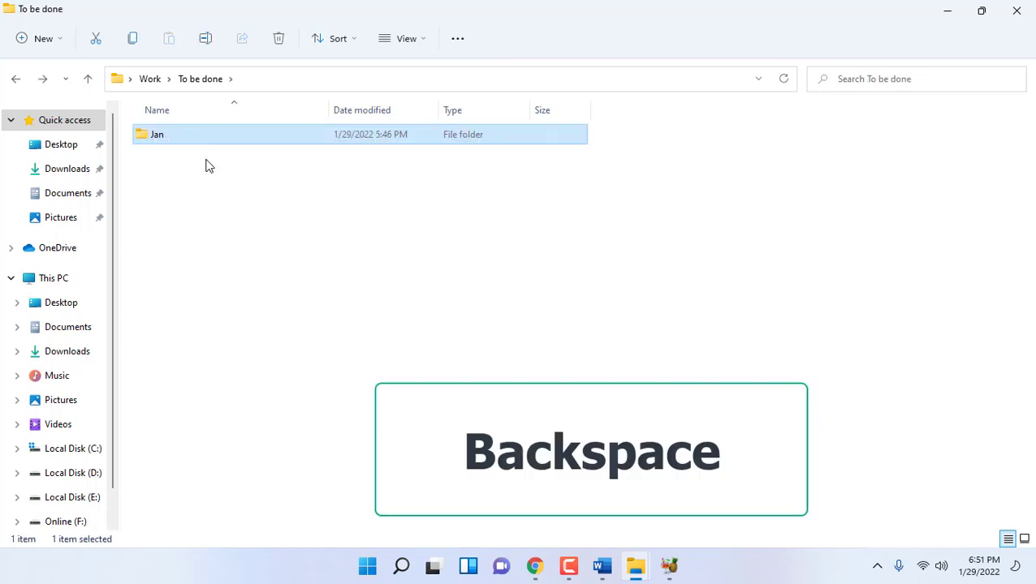
key("BackSpace")
key("BackSpace")
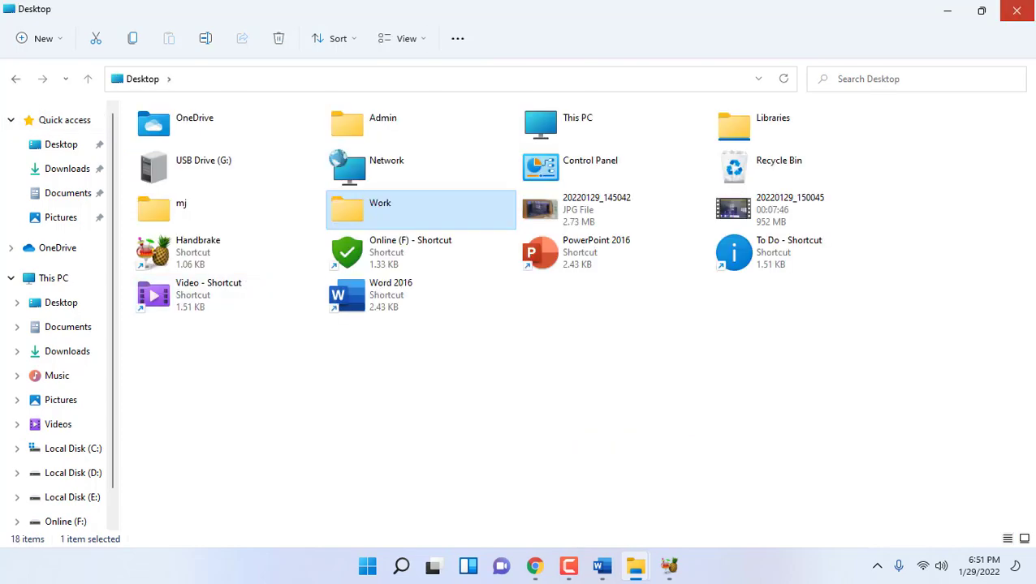
left_click(1016, 10)
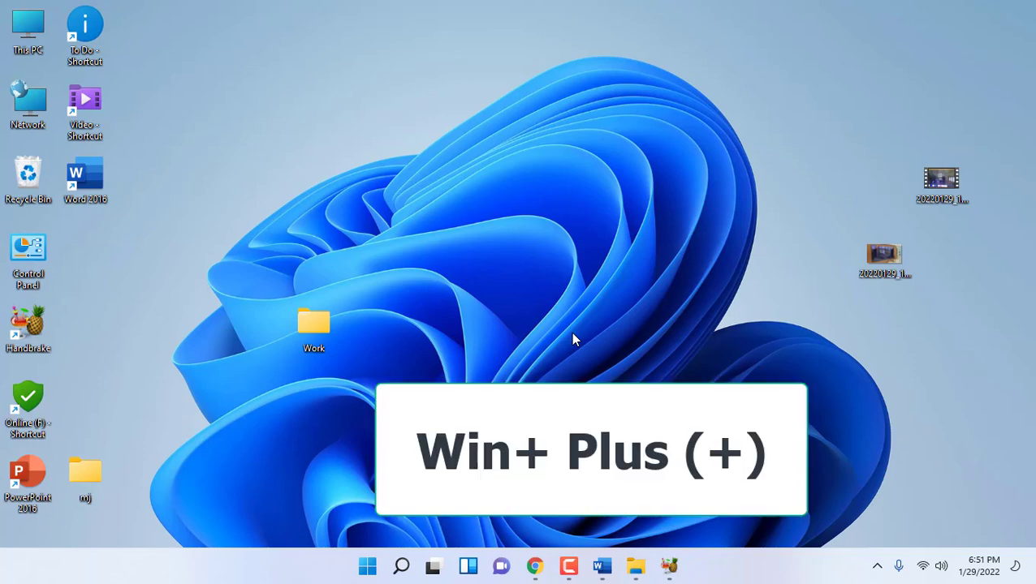
key("super+plus")
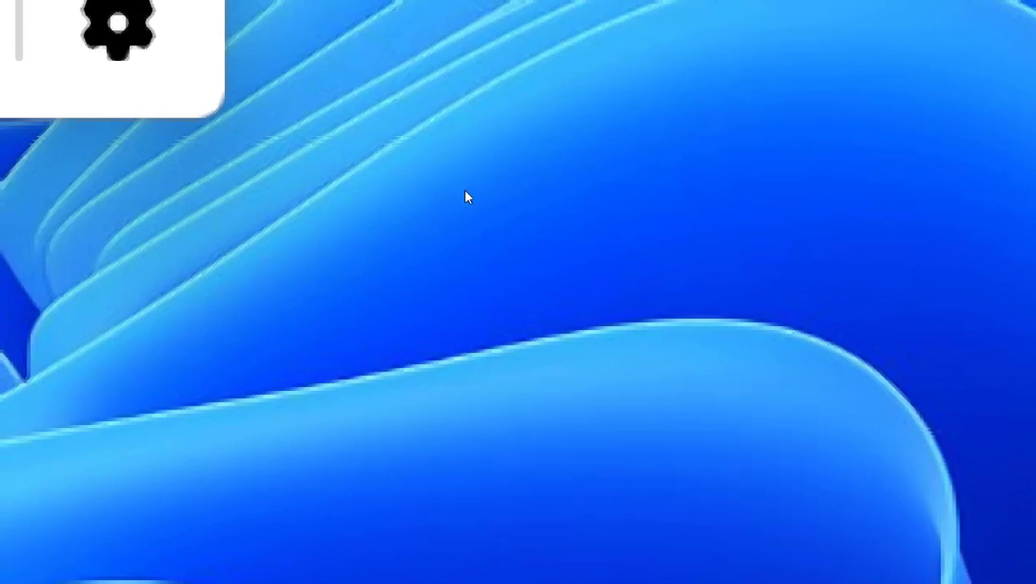
key("super+minus")
key("super+minus")
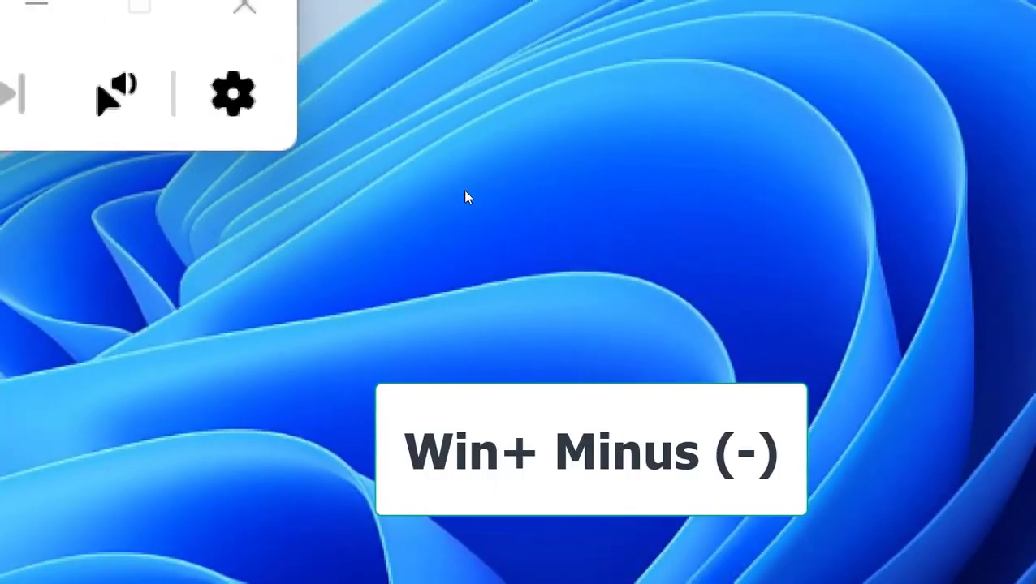
key("super+minus")
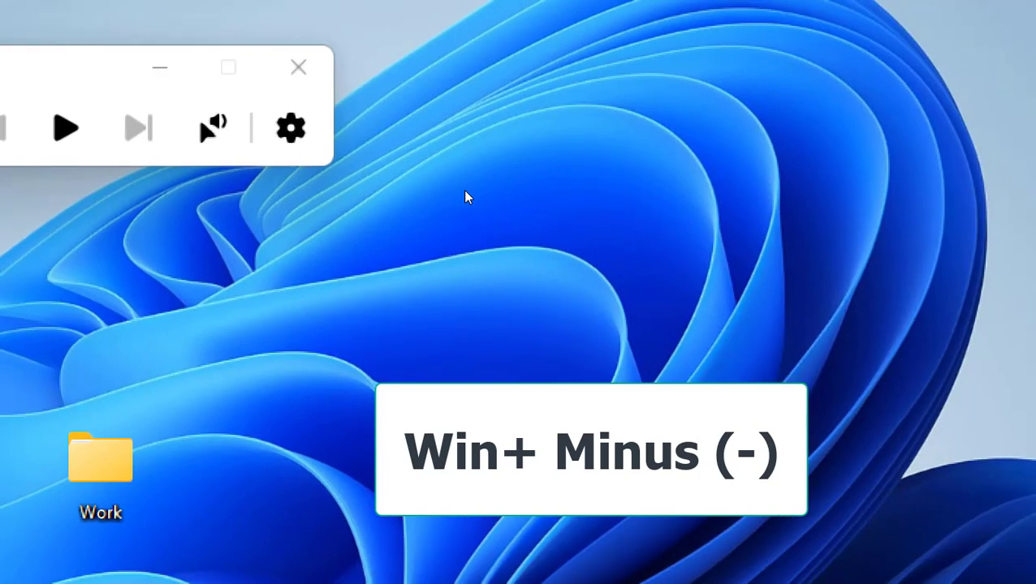
key("super+minus")
key("super+minus")
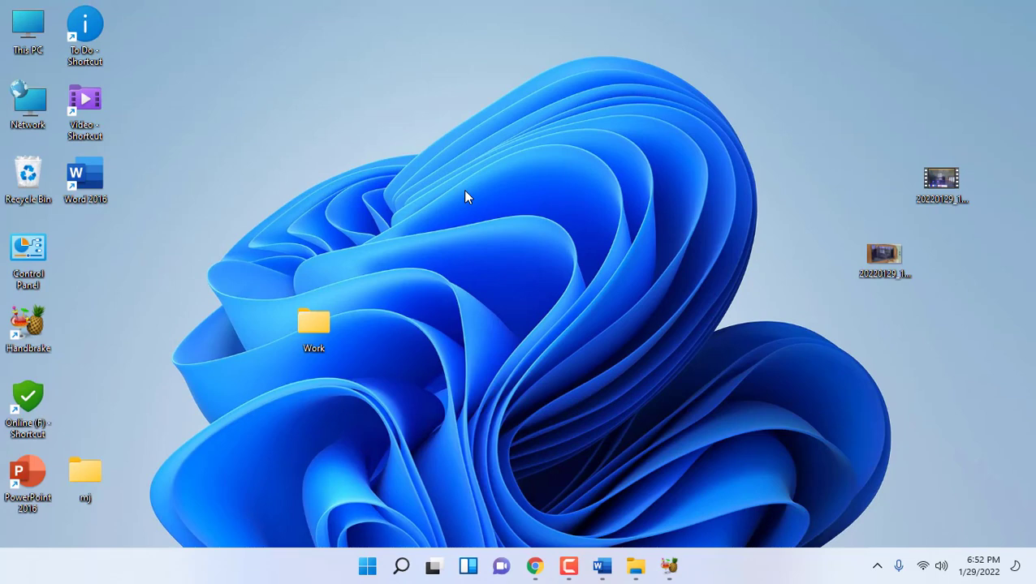
key("super+n")
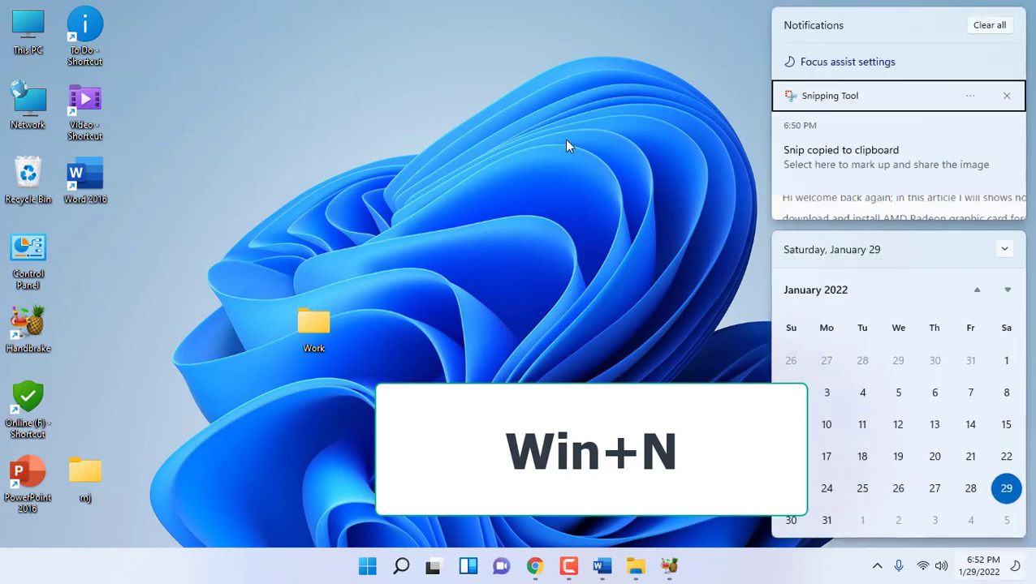
key("super+n")
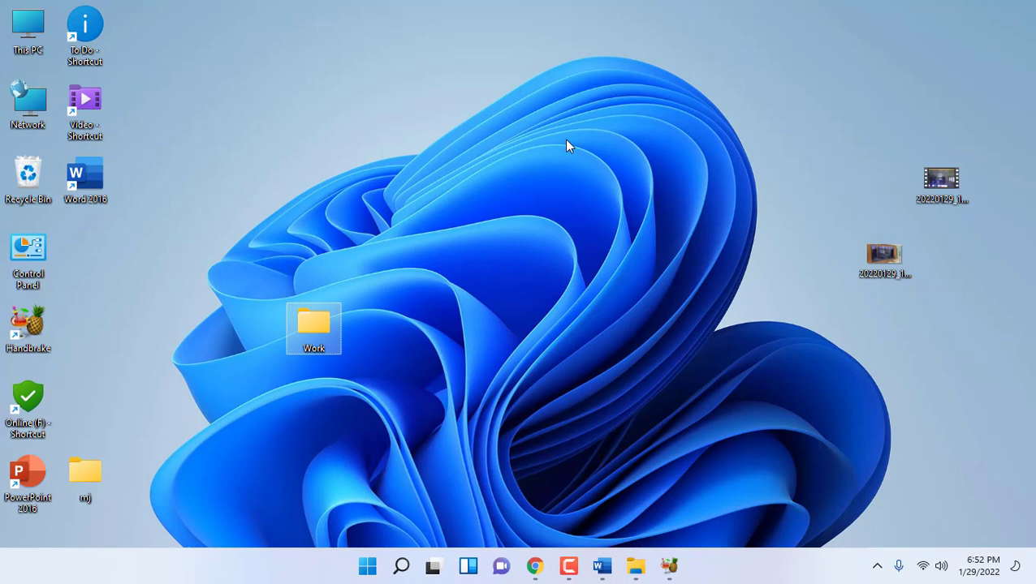
key("super+w")
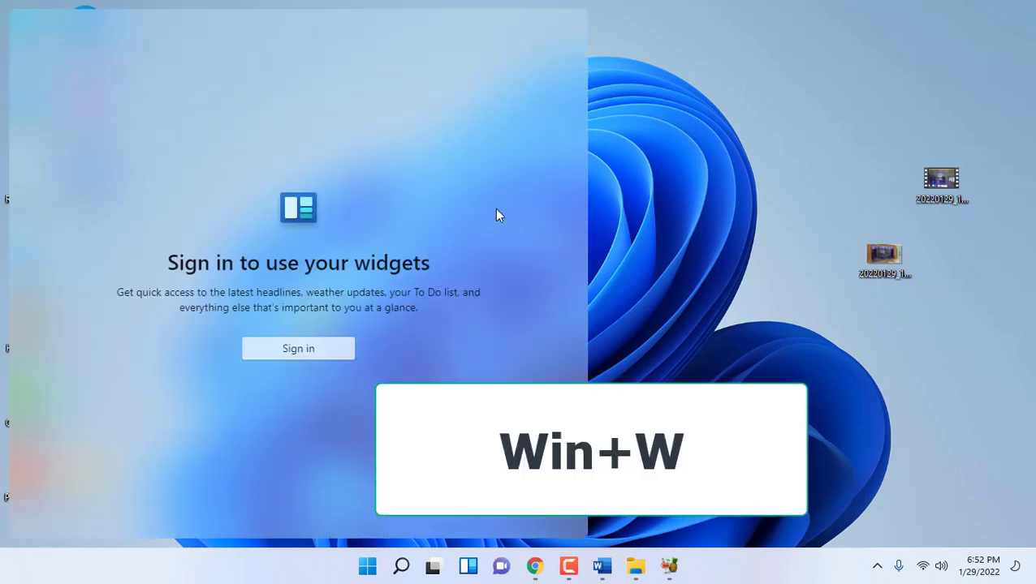
key("super+w")
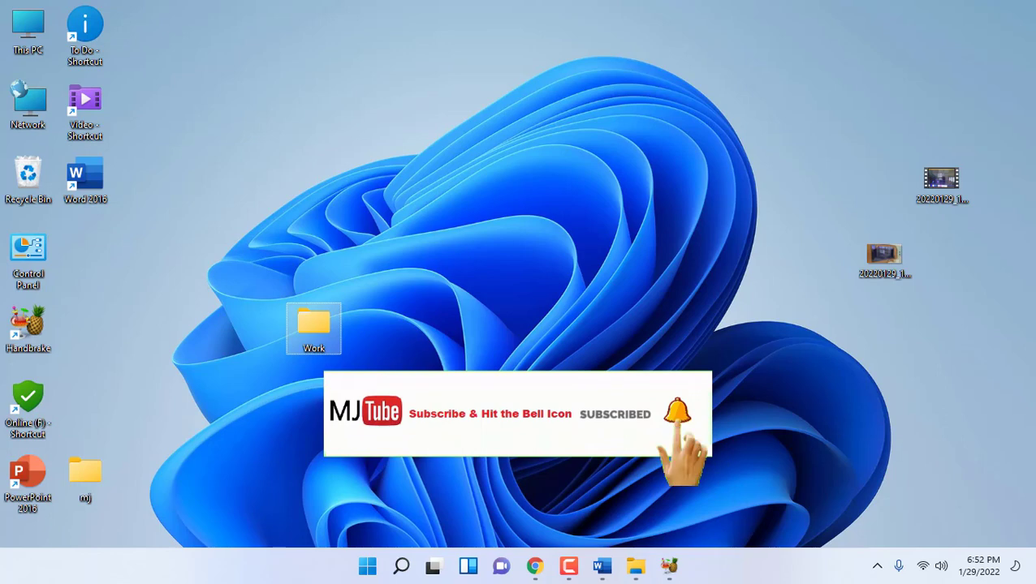
mouse_move(524, 571)
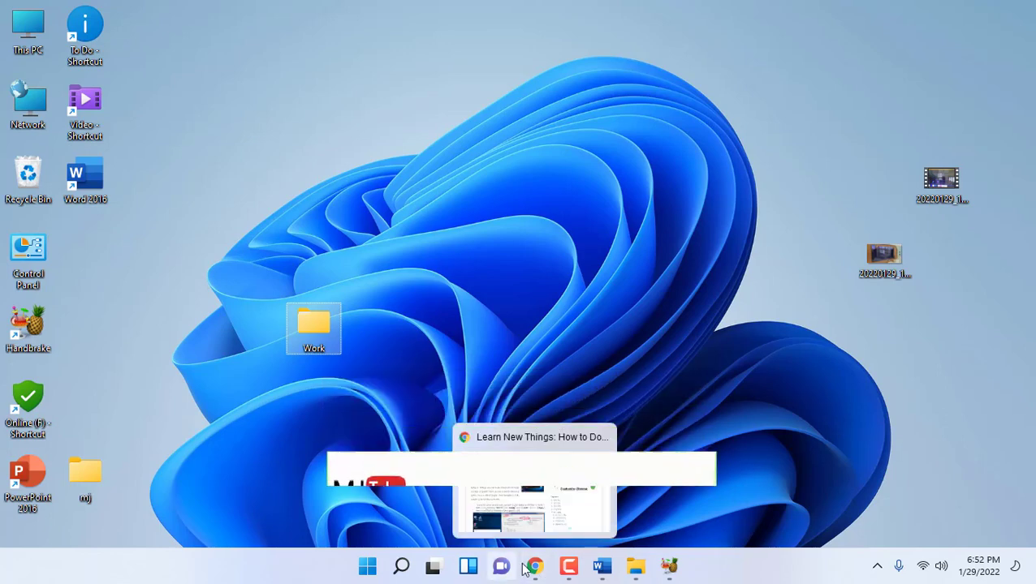
left_click(636, 566)
left_click(978, 18)
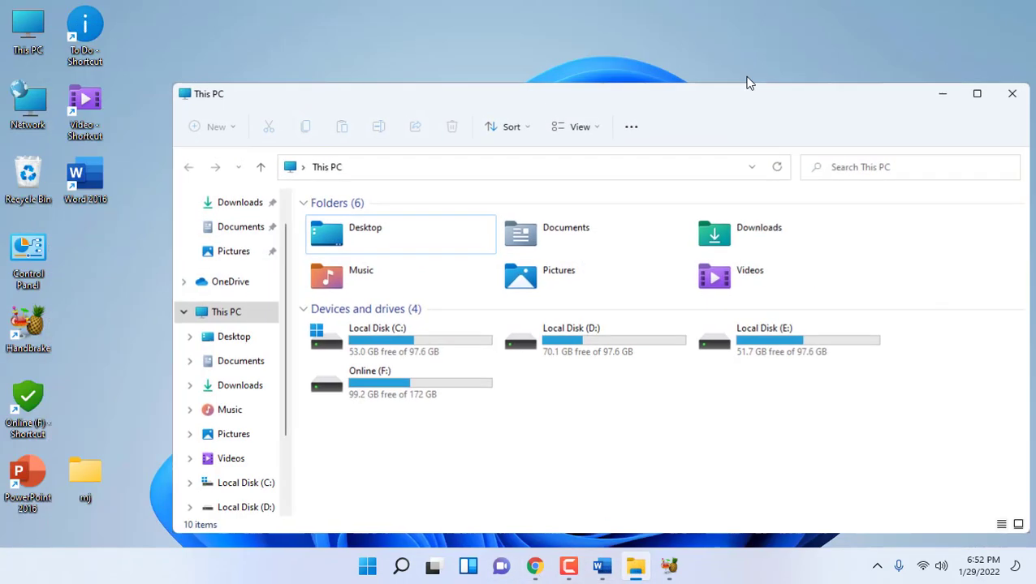
left_click_drag(582, 98, 457, 63)
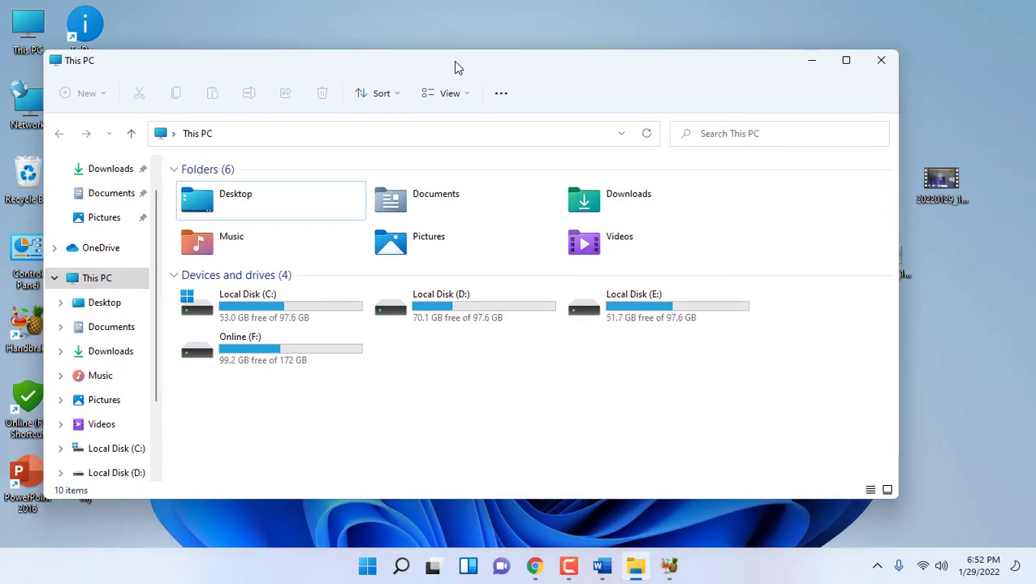
key("Tab")
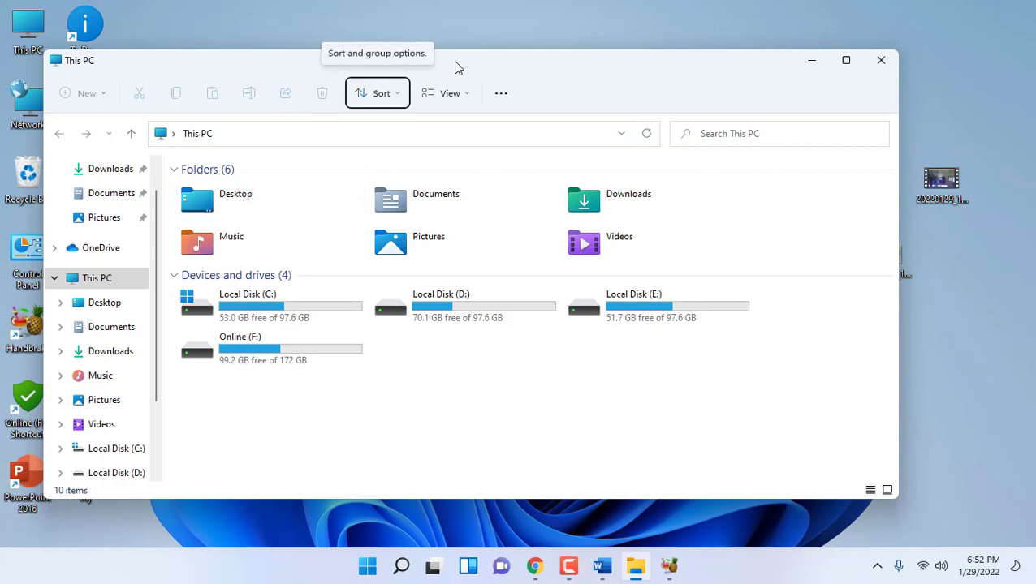
key("alt+Print")
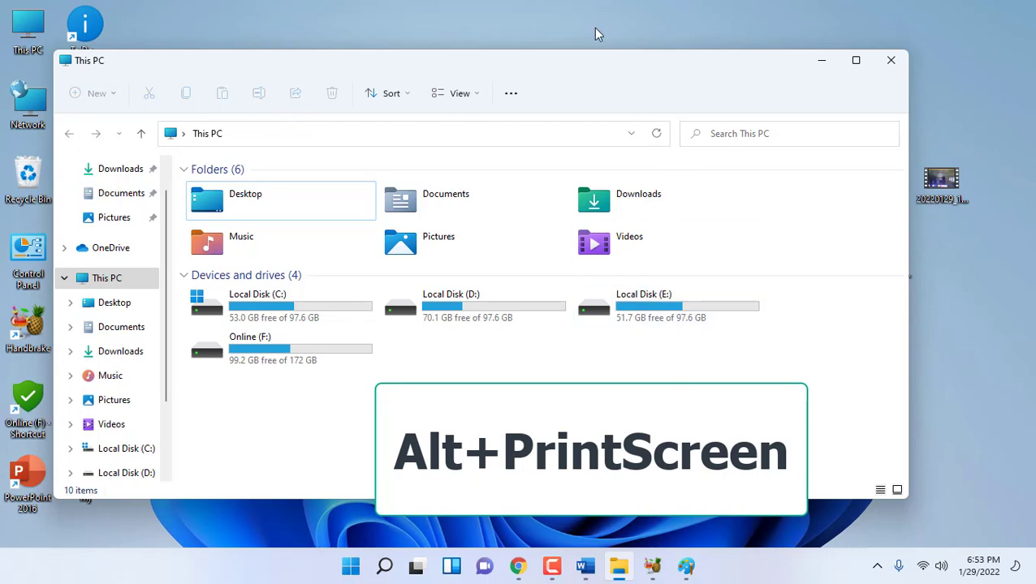
left_click_drag(593, 63, 603, 63)
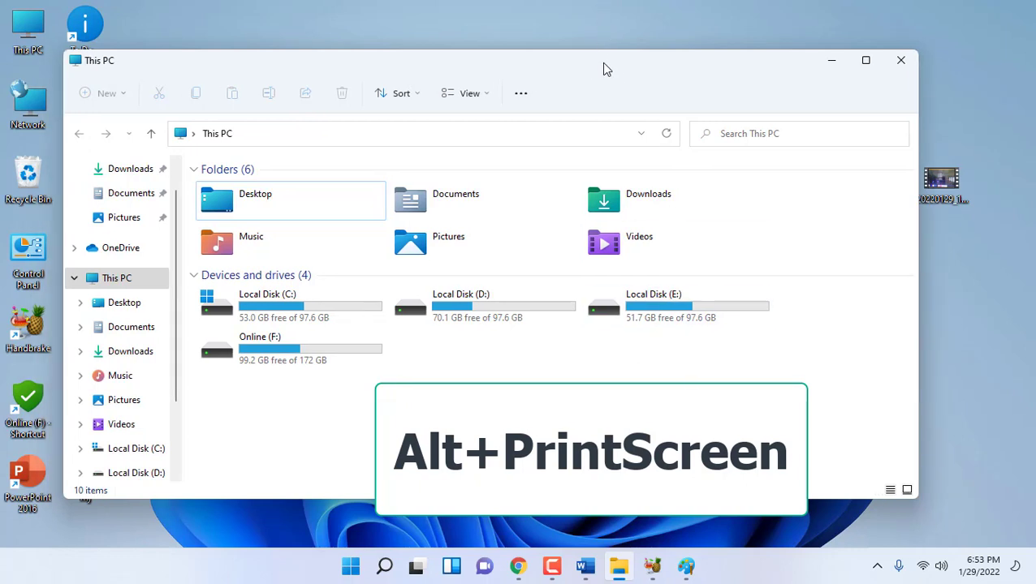
left_click(686, 565)
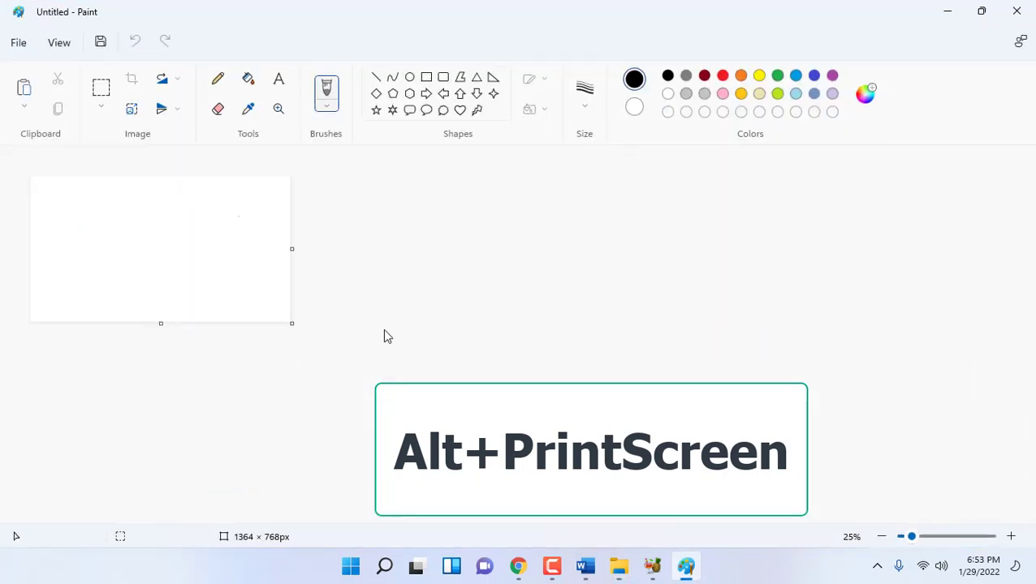
key("ctrl+v")
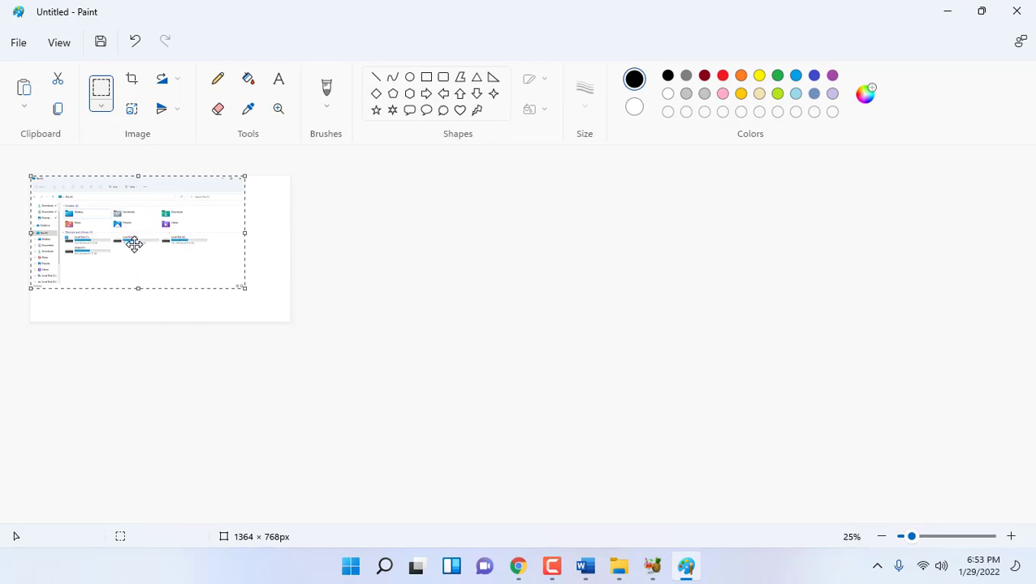
left_click(1016, 11)
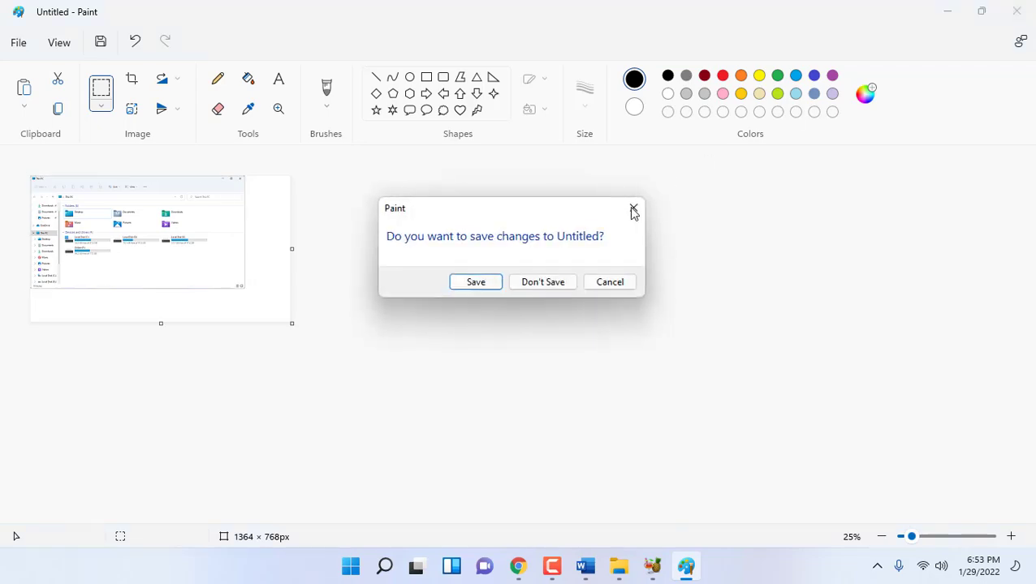
left_click(549, 283)
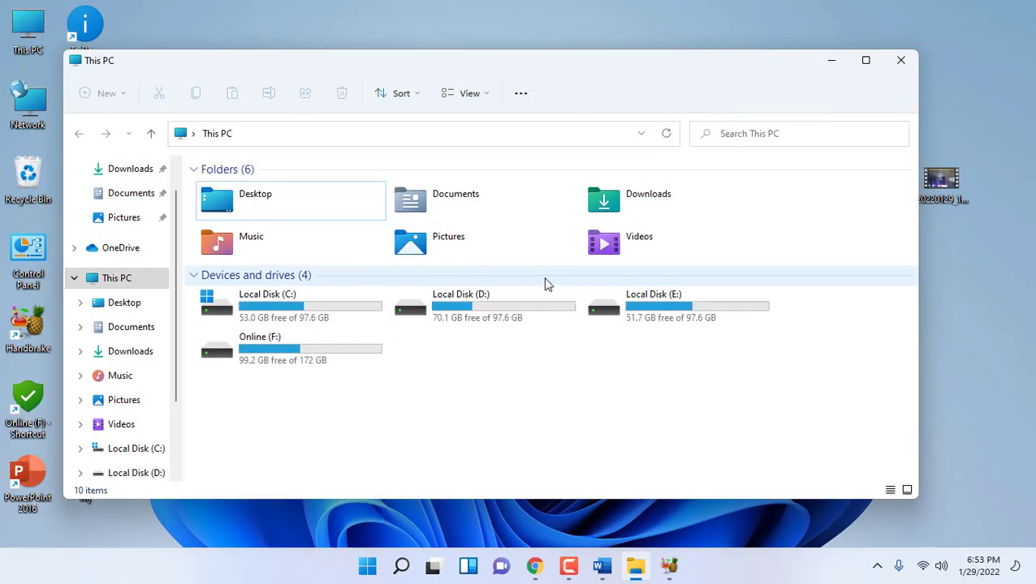
left_click(835, 60)
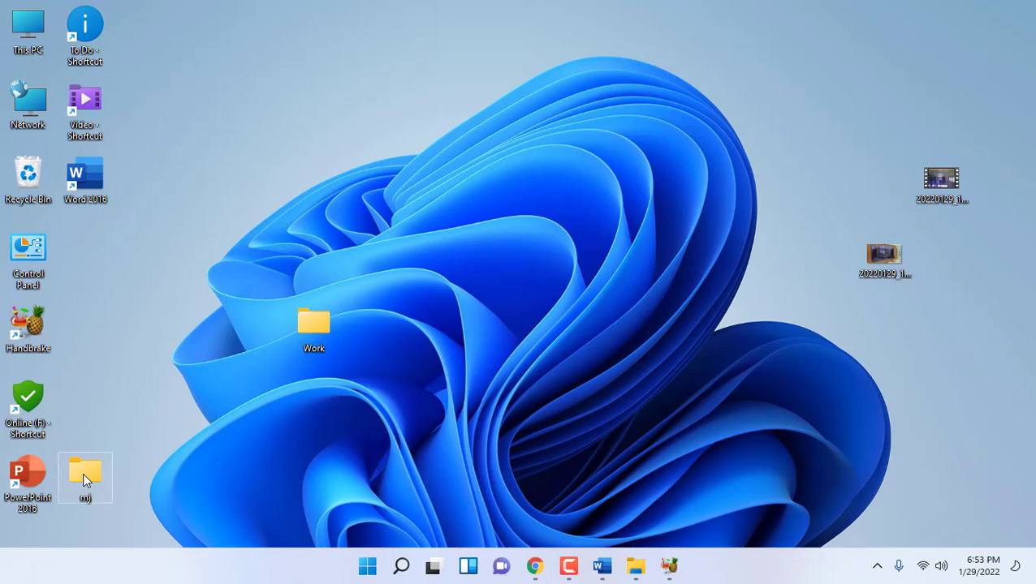
Step: Delete the mj folder, restore it with Ctrl+Z, then delete it again with Ctrl+Y
key("Delete")
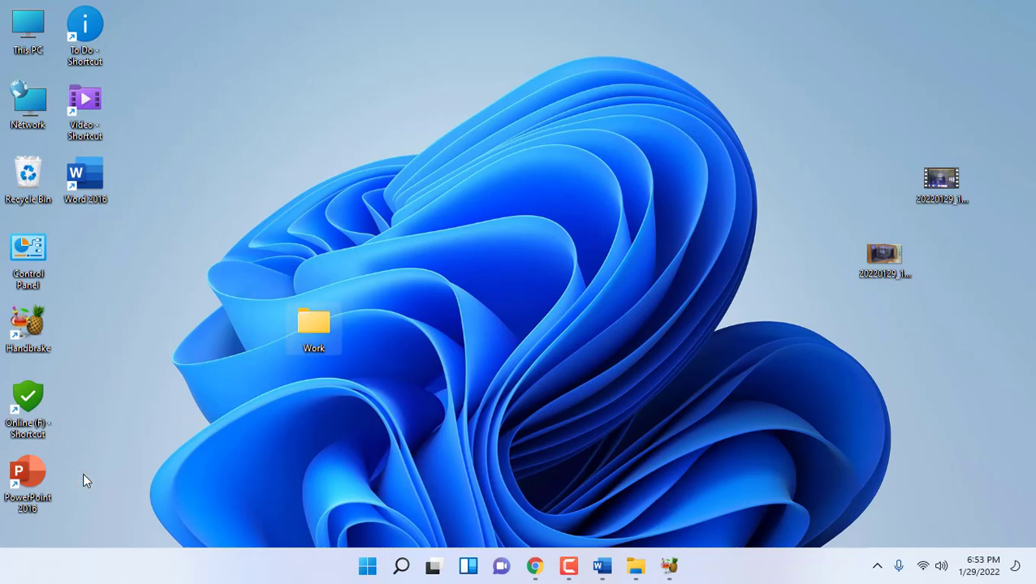
key("ctrl+z")
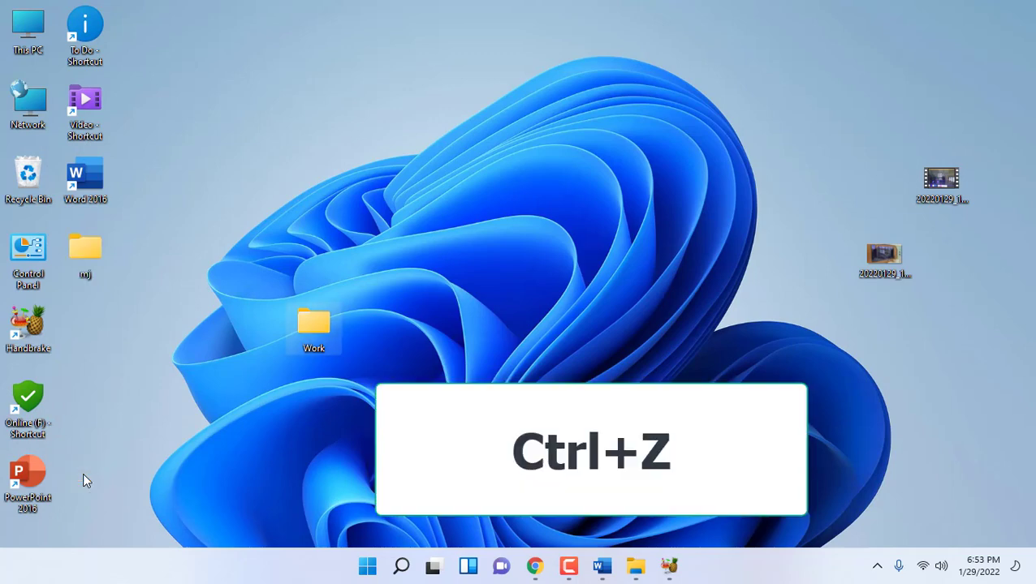
left_click(83, 473)
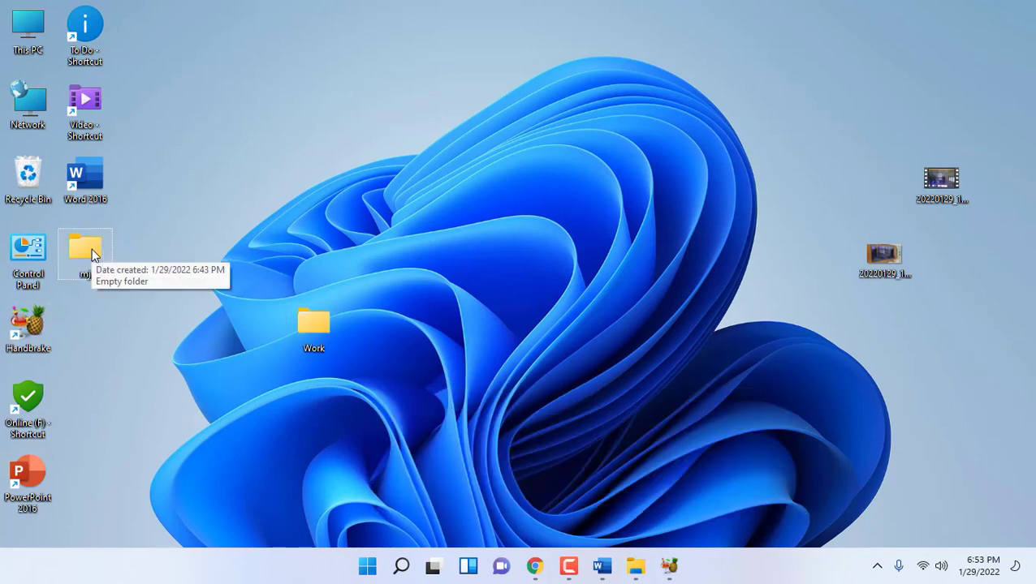
key("ctrl+y")
Step: Toggle Chrome in and out of full screen with F11, then minimize and restore it
mouse_move(532, 573)
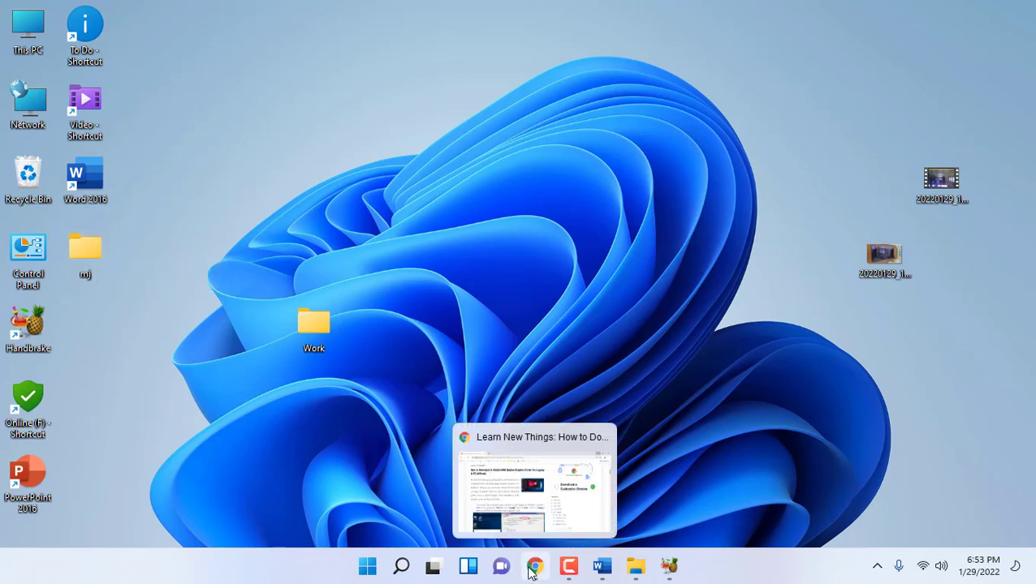
left_click(556, 517)
key("F11")
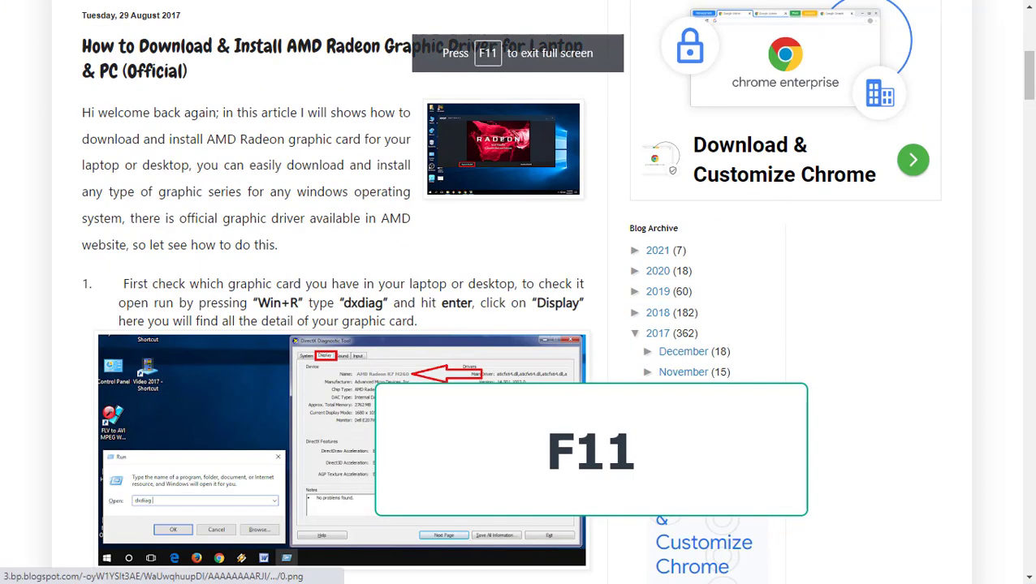
key("F11")
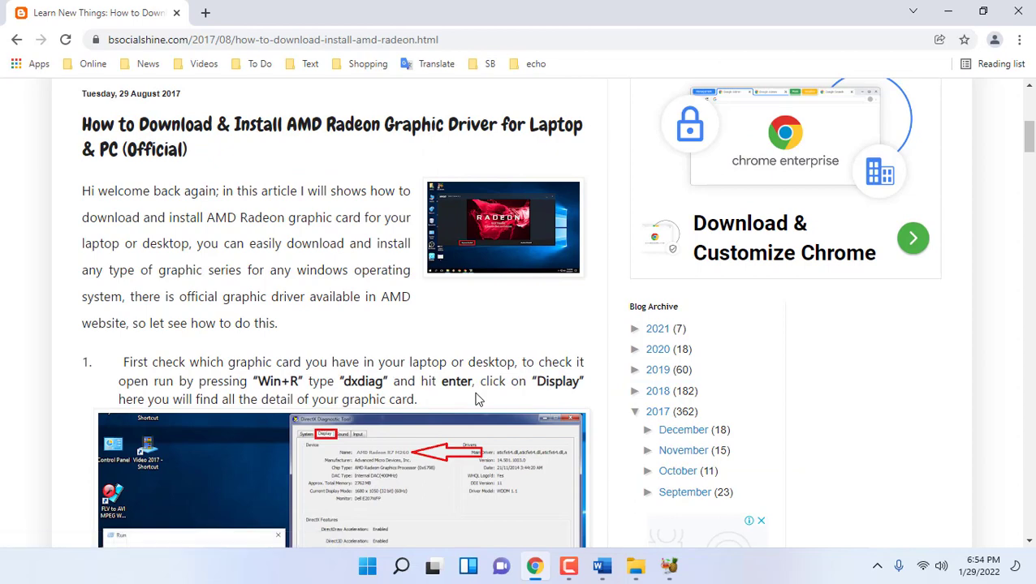
left_click(948, 13)
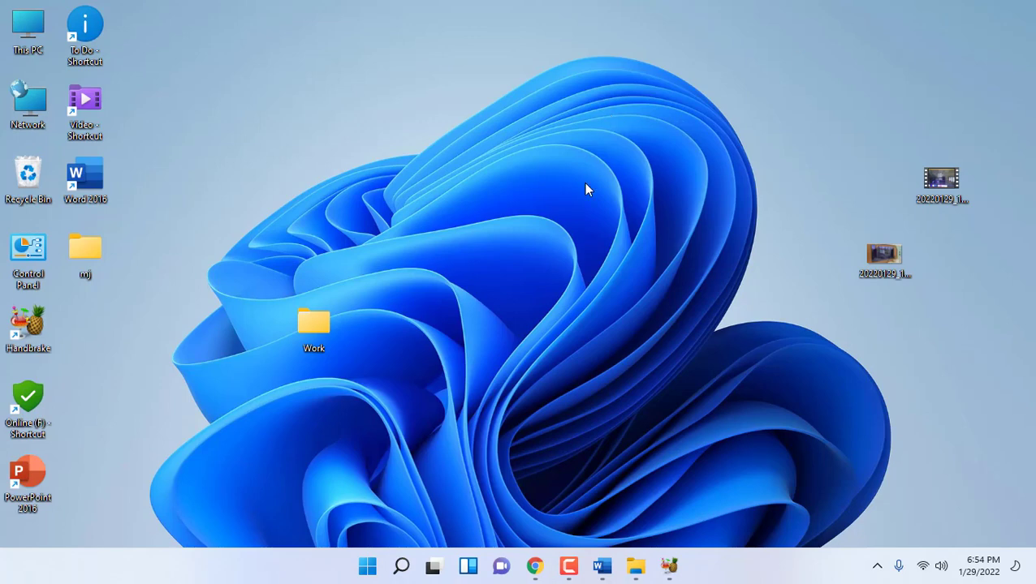
left_click(534, 566)
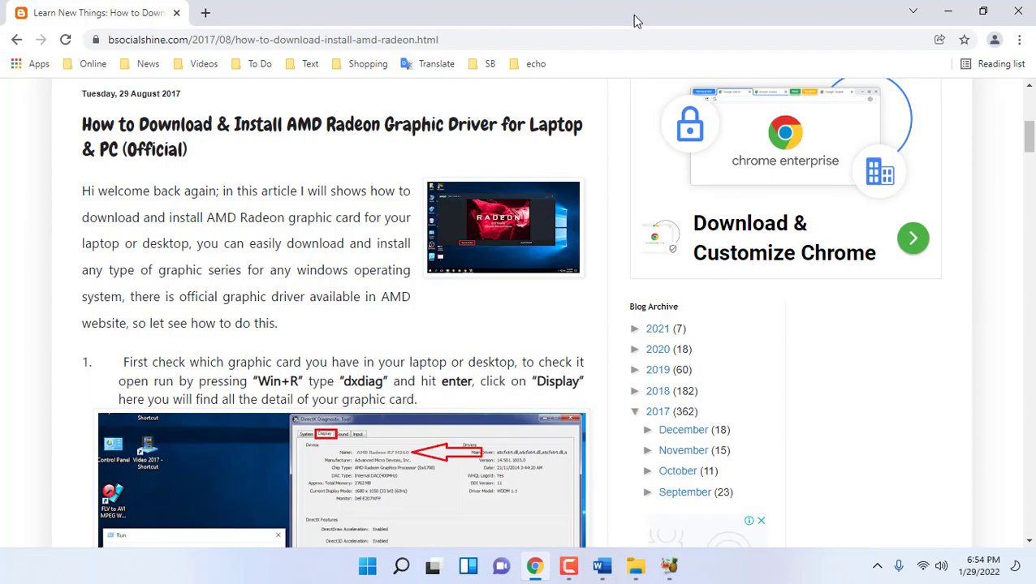
key("super+d")
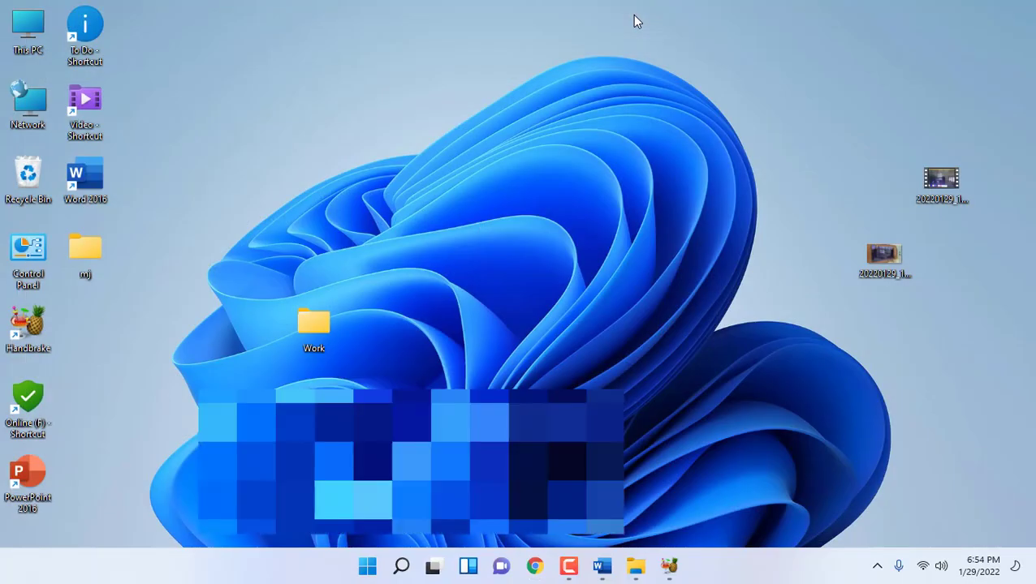
Step: Bookmark the New Tab page into the News folder, then minimize Chrome
key("super+d")
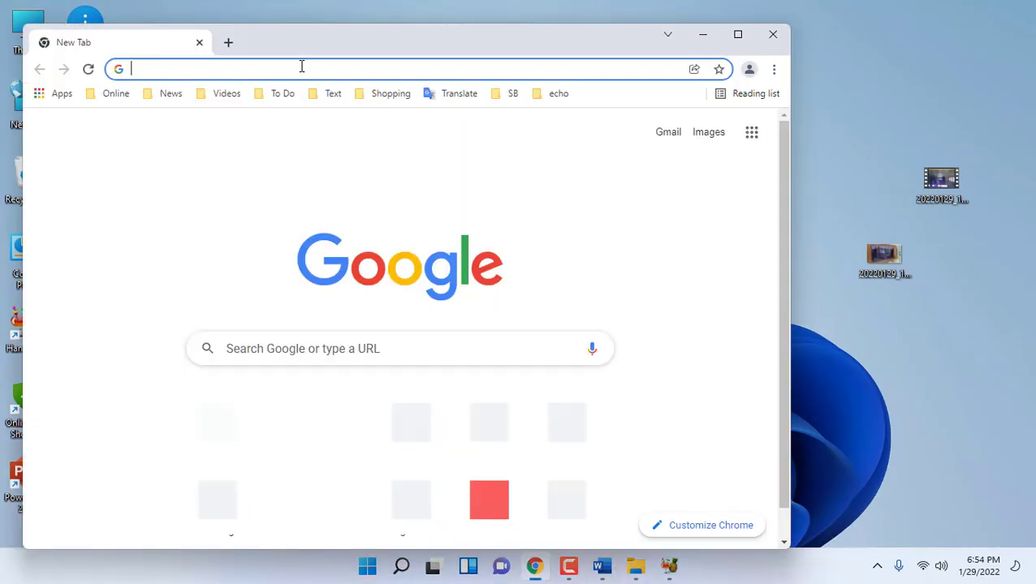
key("ctrl+d")
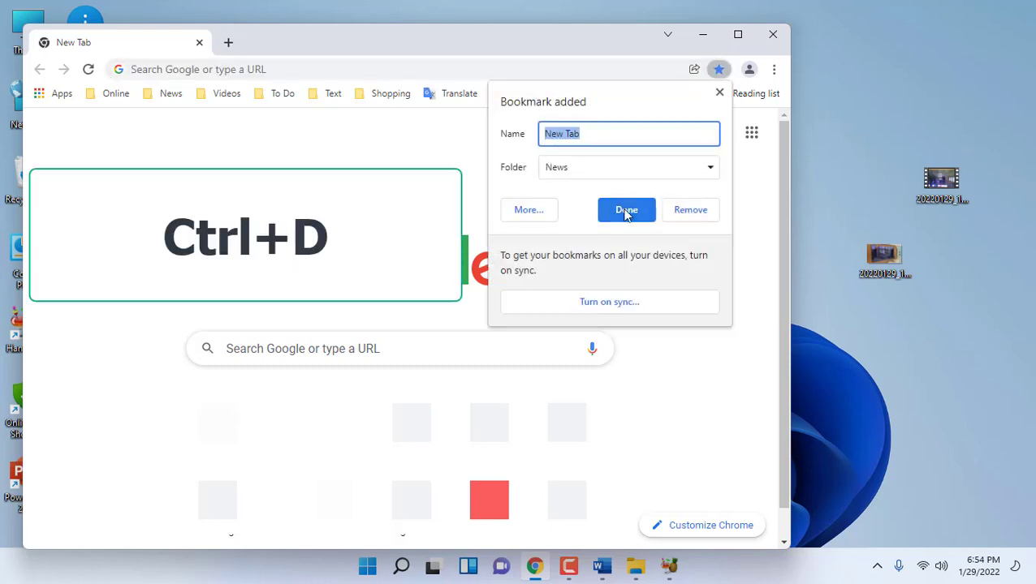
left_click(626, 212)
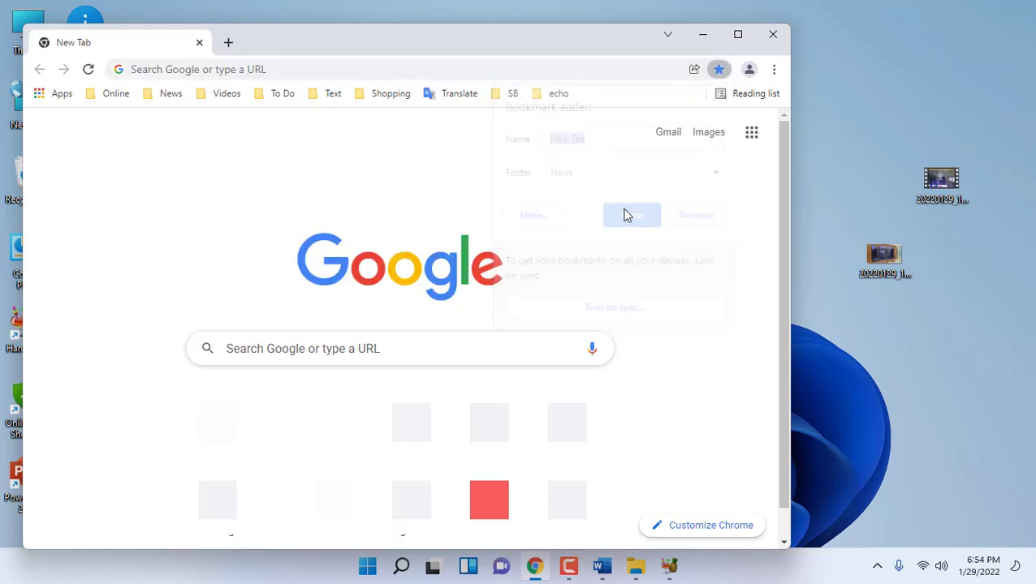
key("super+d")
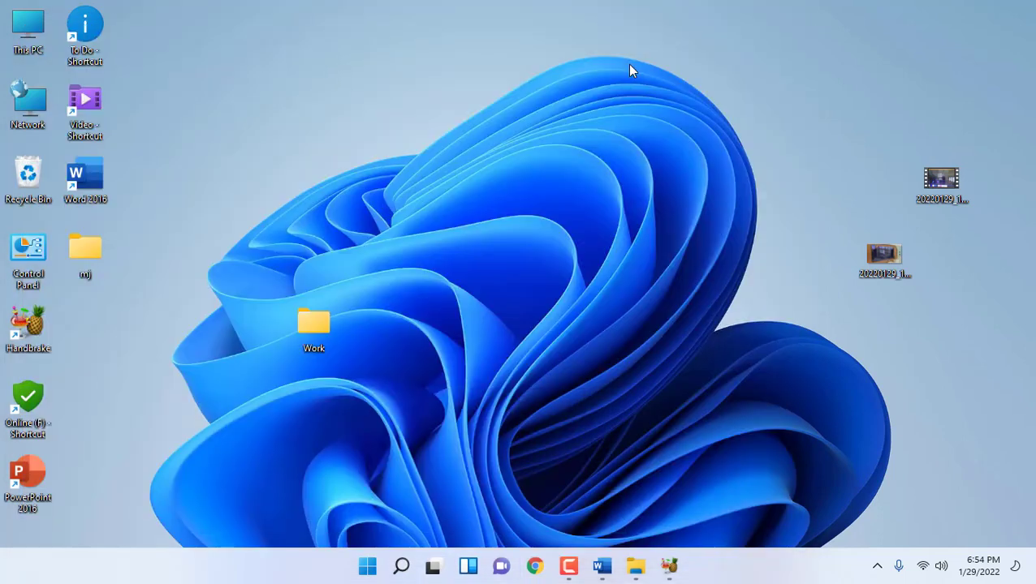
Step: Show the Project panel with Win+P
key("super+p")
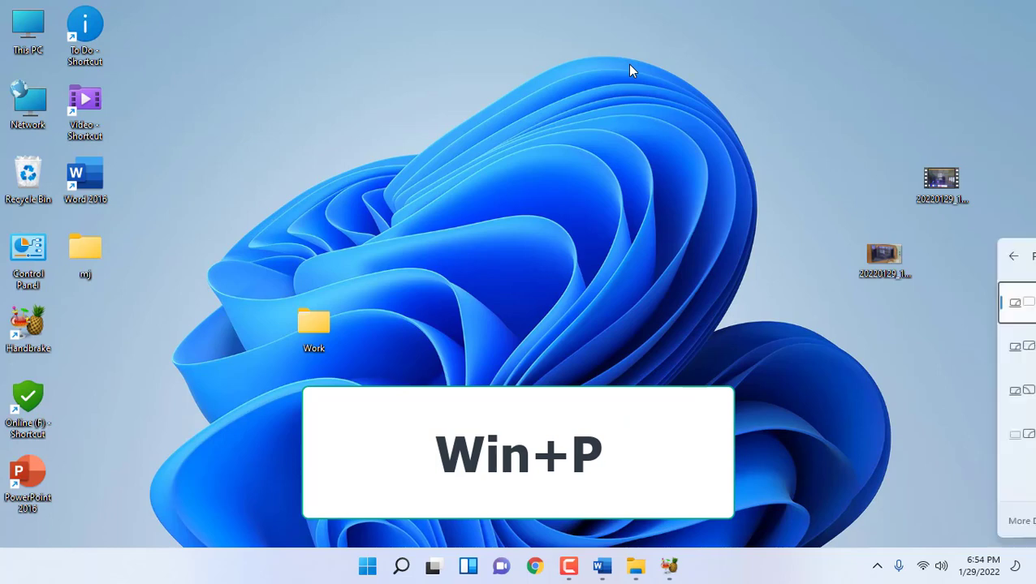